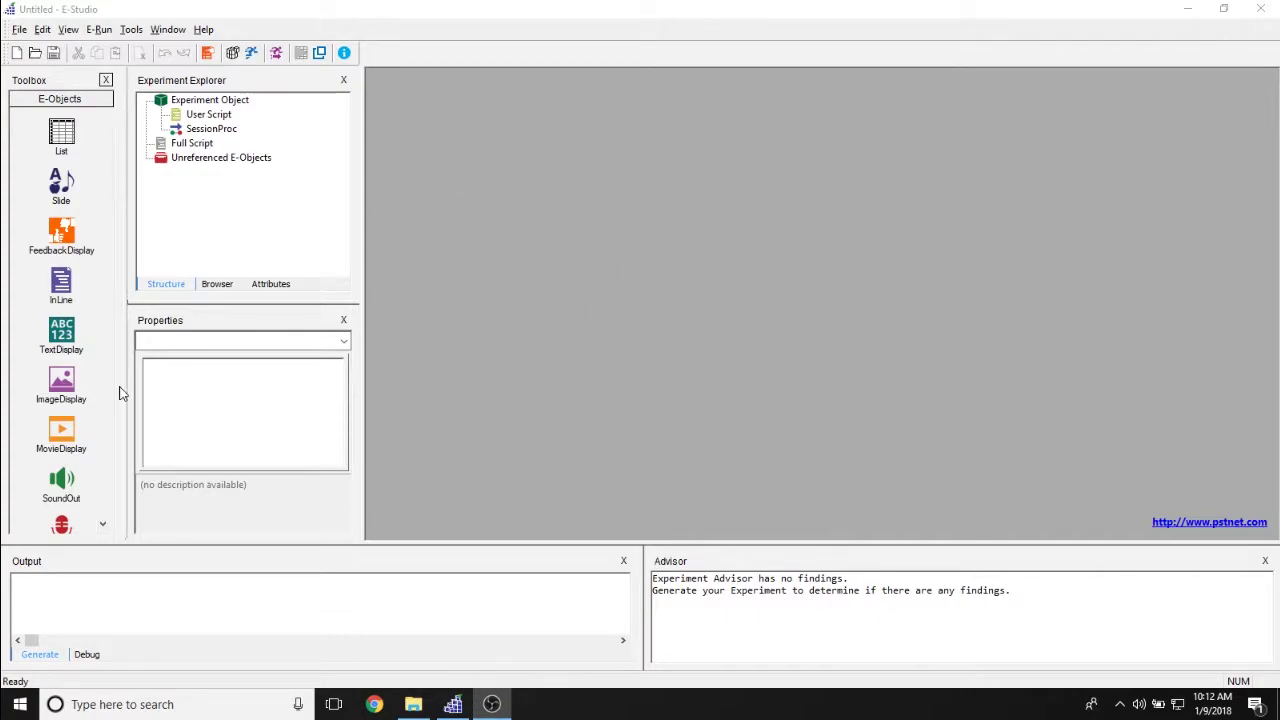
- Scroll the Toolbox E-Objects list down until the SoundIn icon is visible
left_click(103, 525)
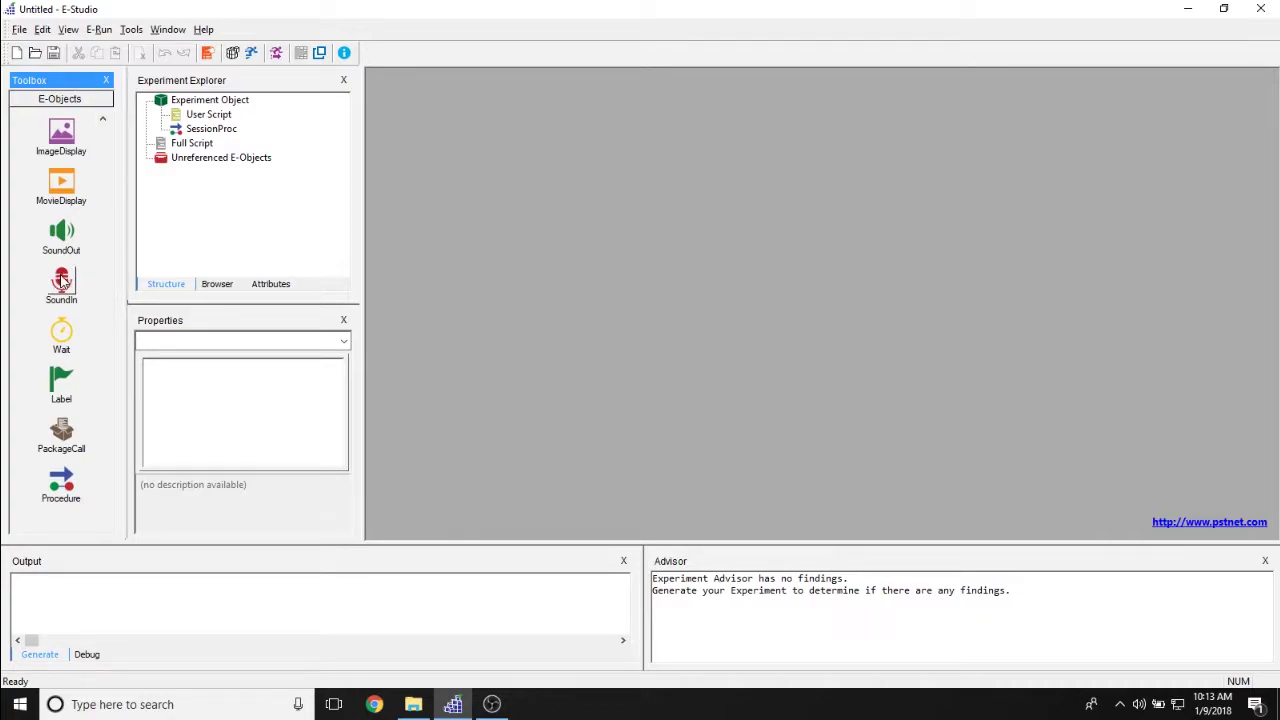
- Drop SoundIn into SessionProc as SoundIn1 and open SoundIn1's Properties dialog
left_click_drag(65, 284, 243, 134)
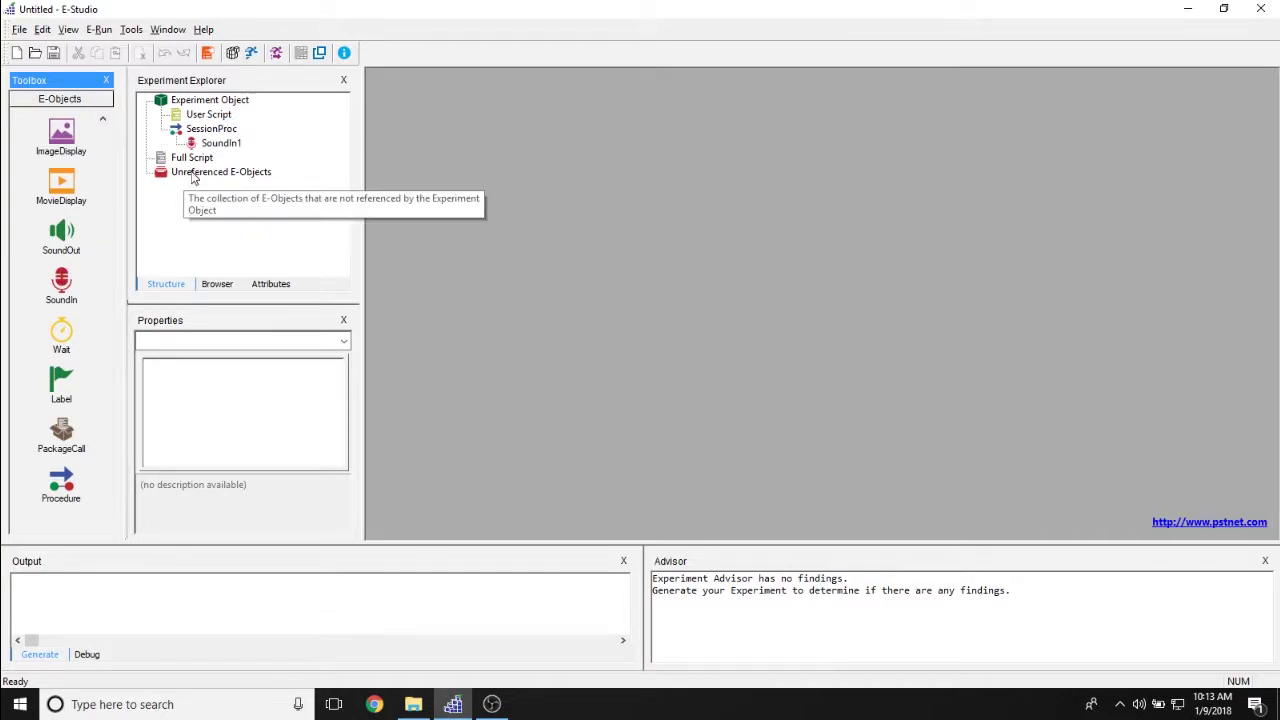
mouse_move(200, 150)
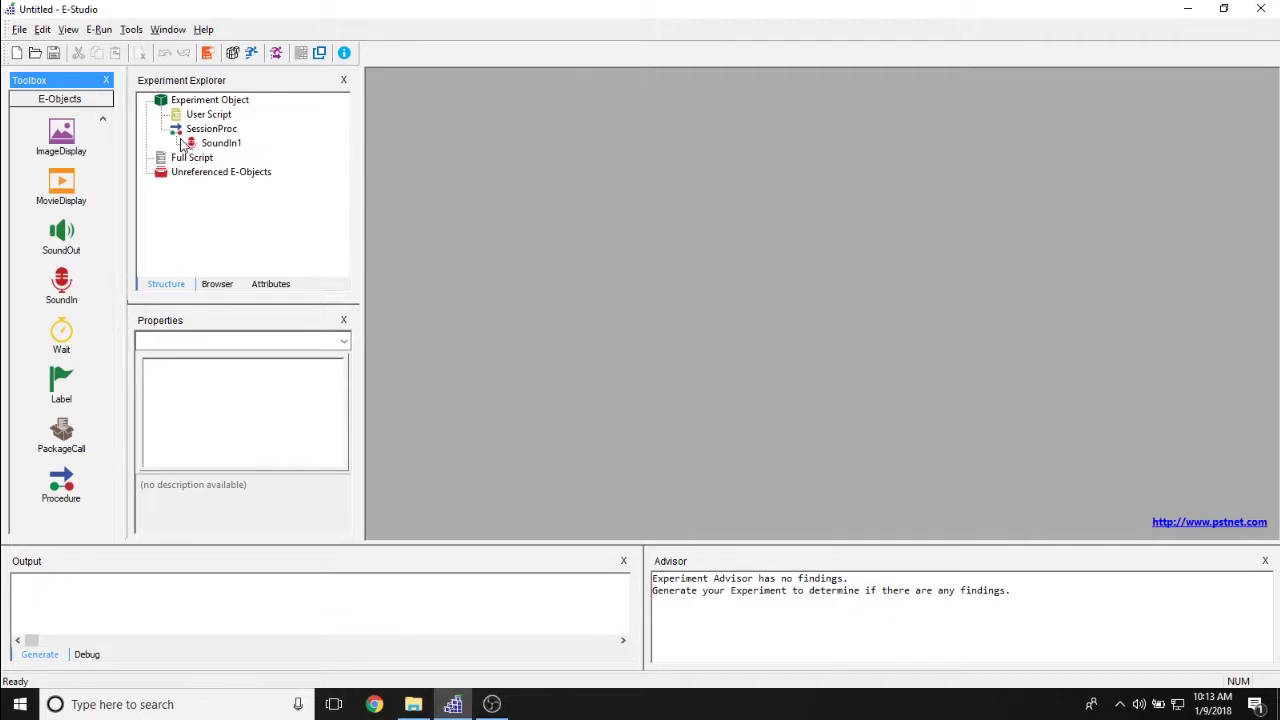
double_click(220, 147)
left_click_drag(635, 180, 715, 130)
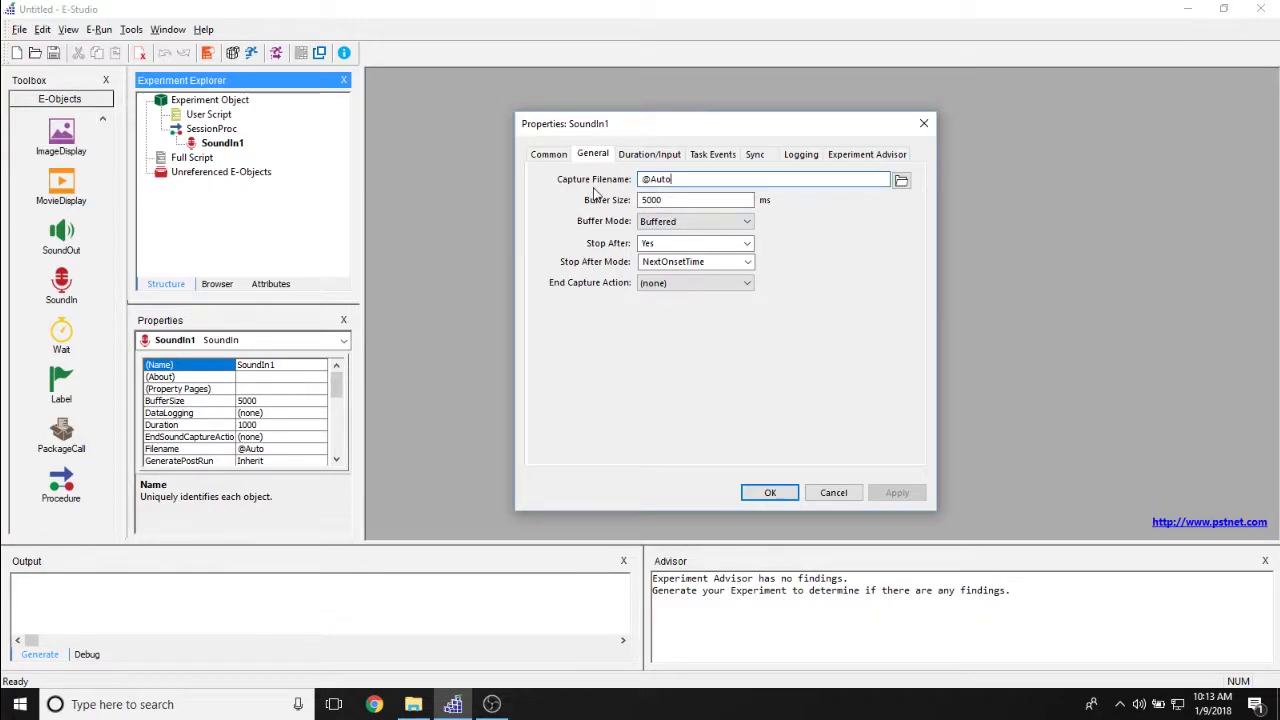
left_click_drag(641, 179, 734, 179)
left_click(733, 179)
left_click_drag(643, 179, 712, 180)
left_click(712, 179)
left_click(660, 200)
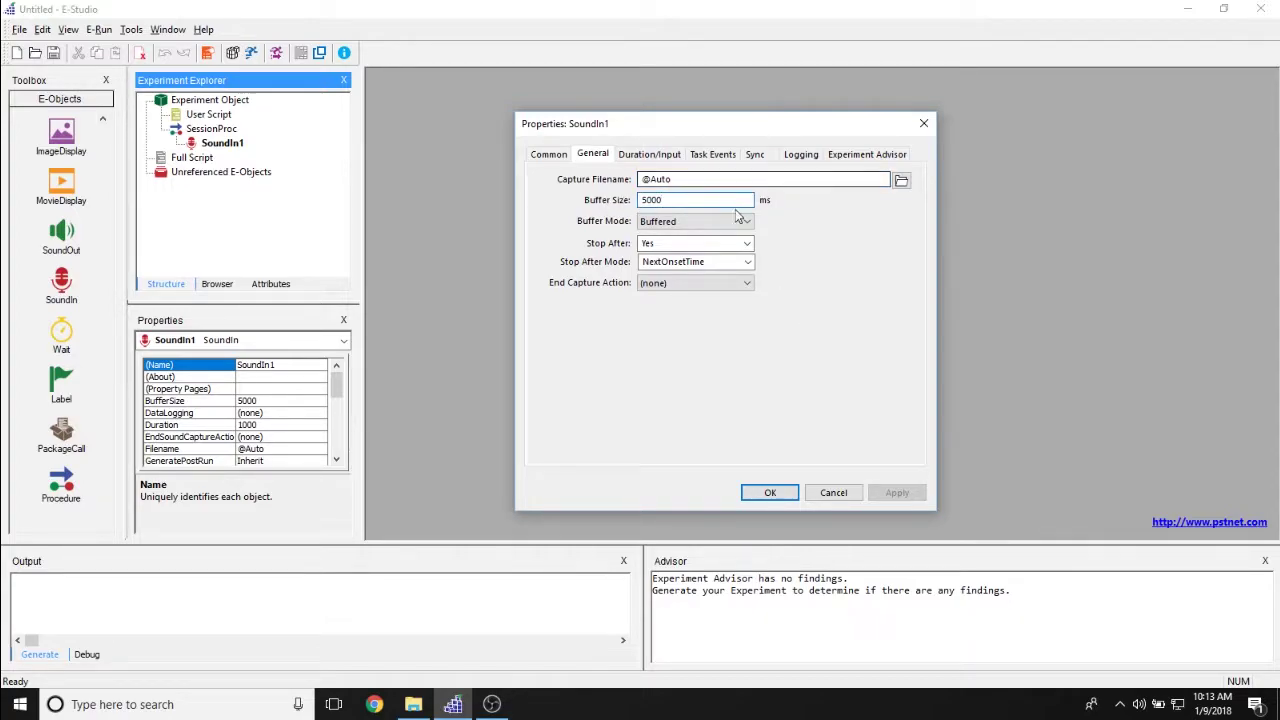
- Keep Buffered buffer mode, NextOnsetTime stop mode and (none) end capture action
left_click(641, 224)
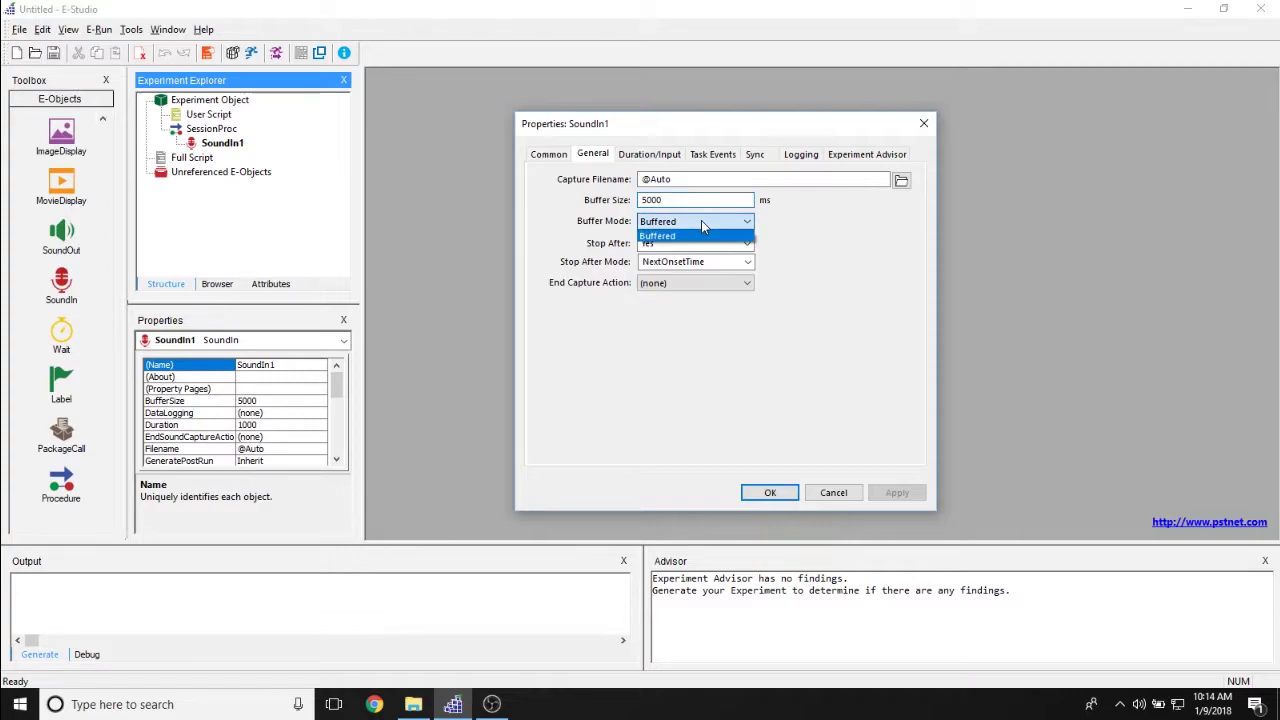
left_click(680, 237)
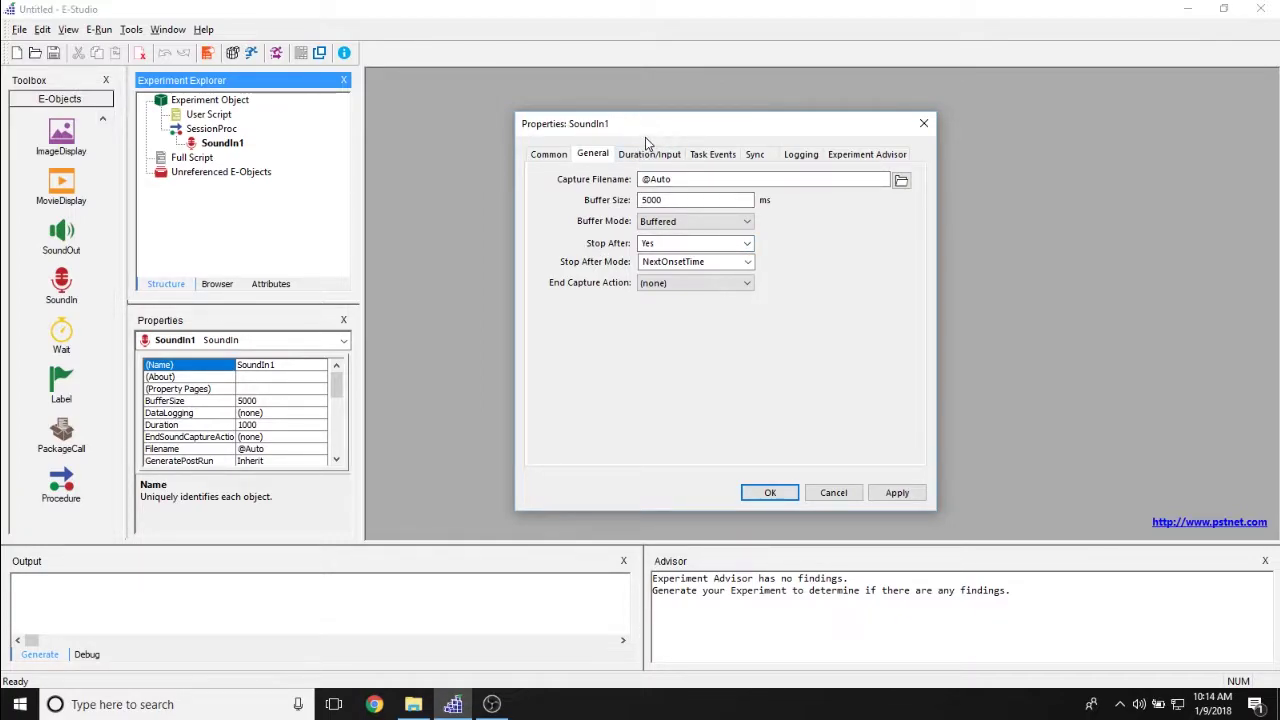
left_click(748, 263)
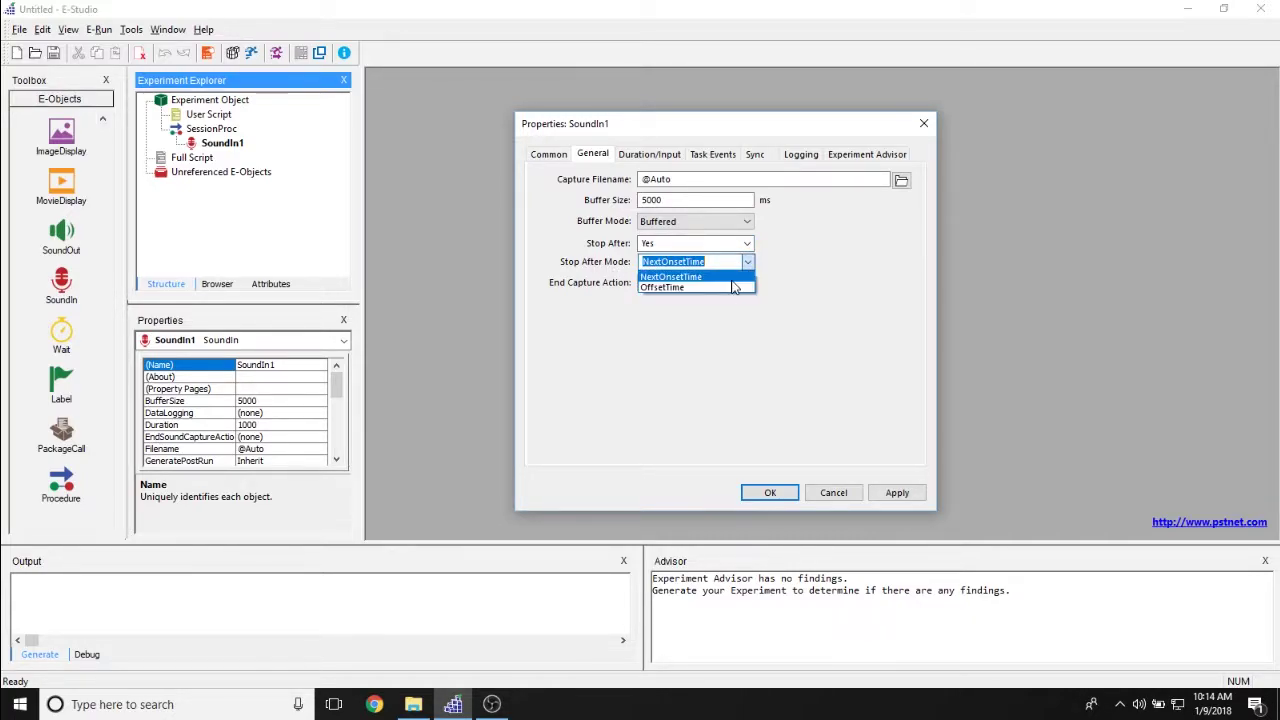
left_click(770, 279)
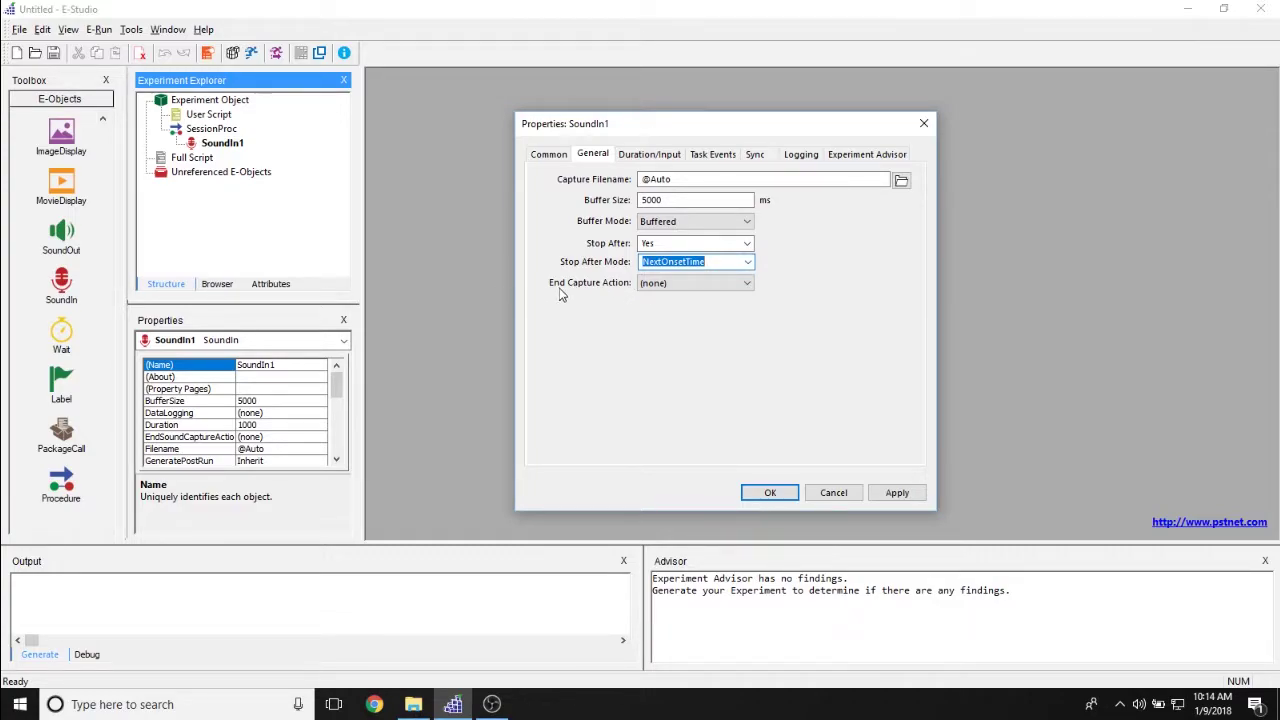
left_click(736, 287)
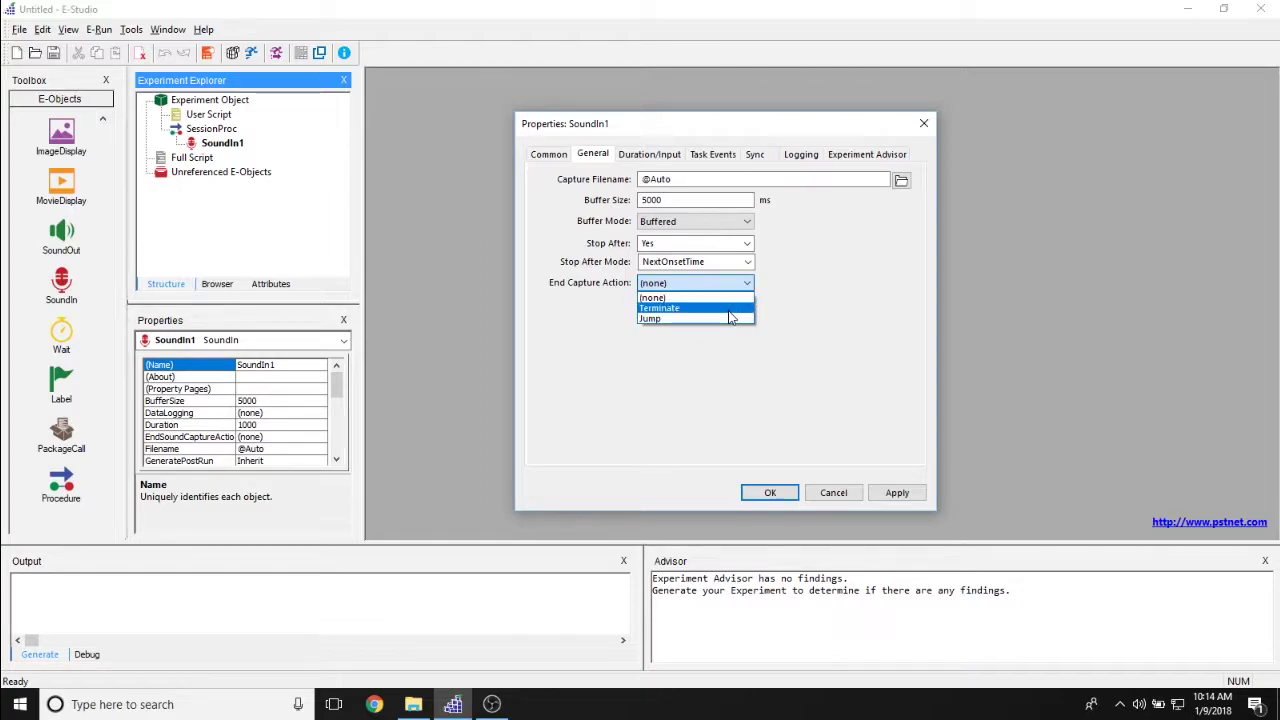
left_click(799, 352)
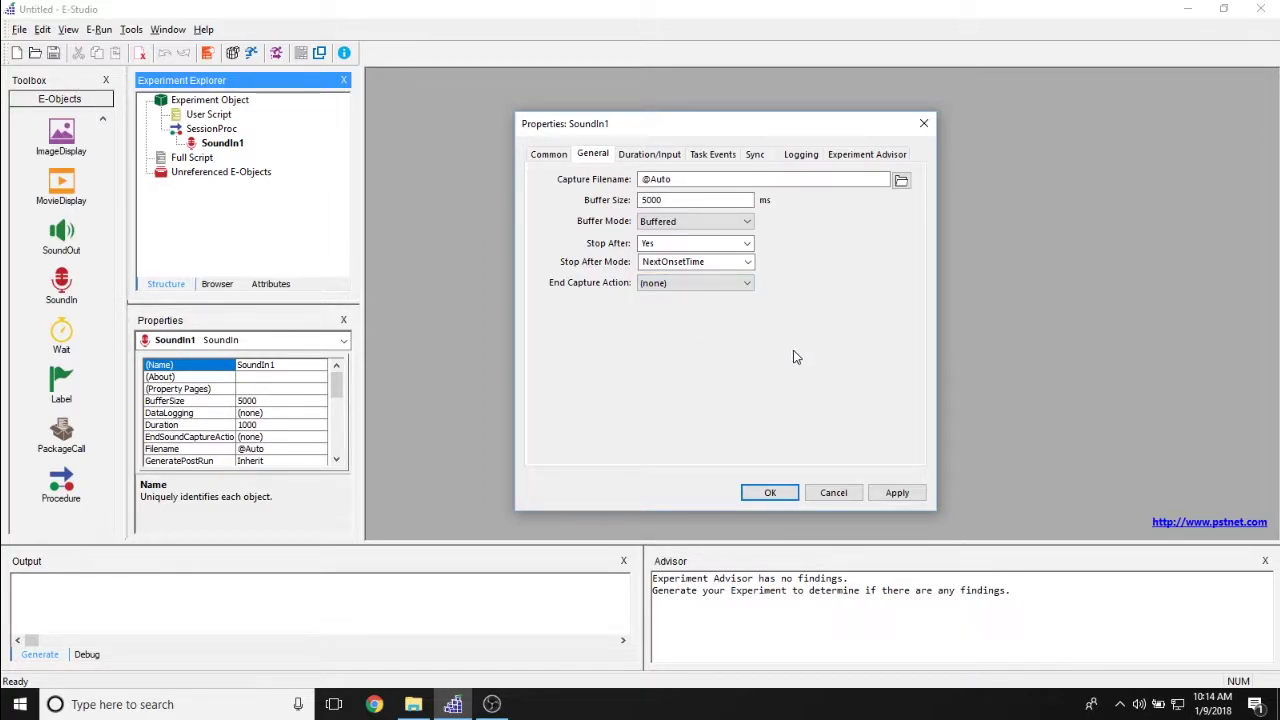
- On the Common page, leave Tag and Notes empty and Generate PreRun at Inherit
left_click(562, 156)
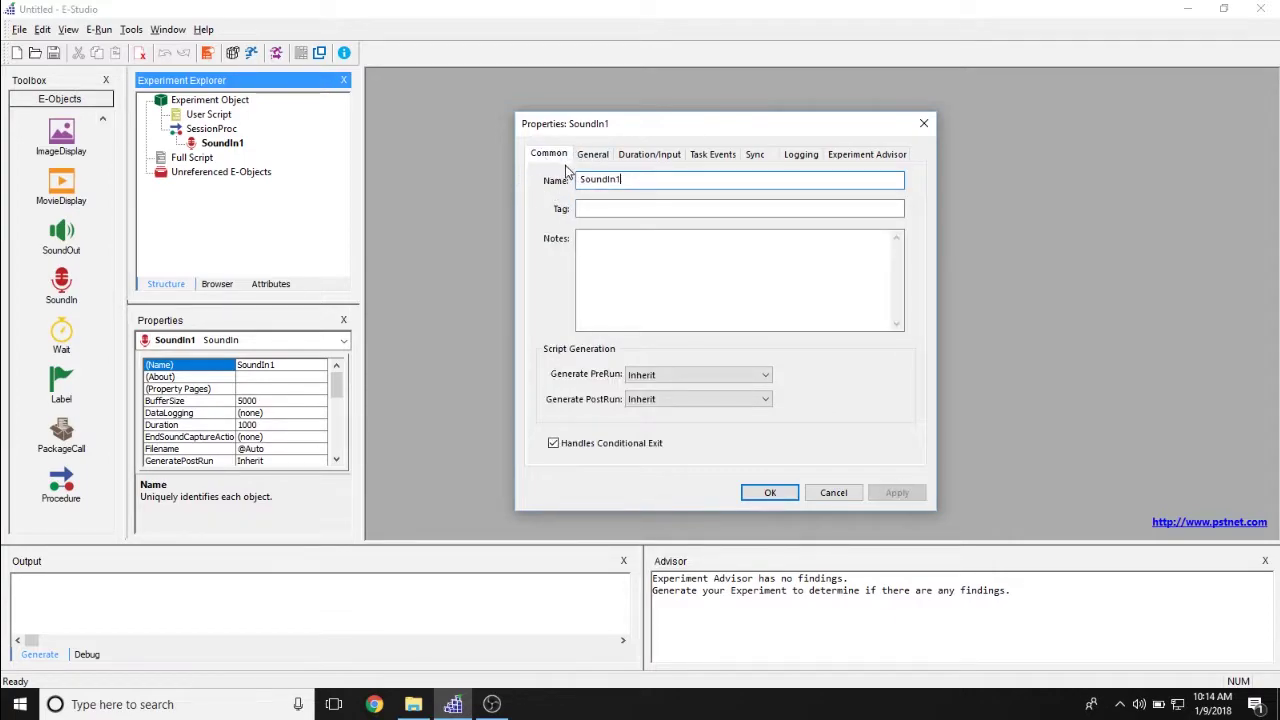
left_click(590, 208)
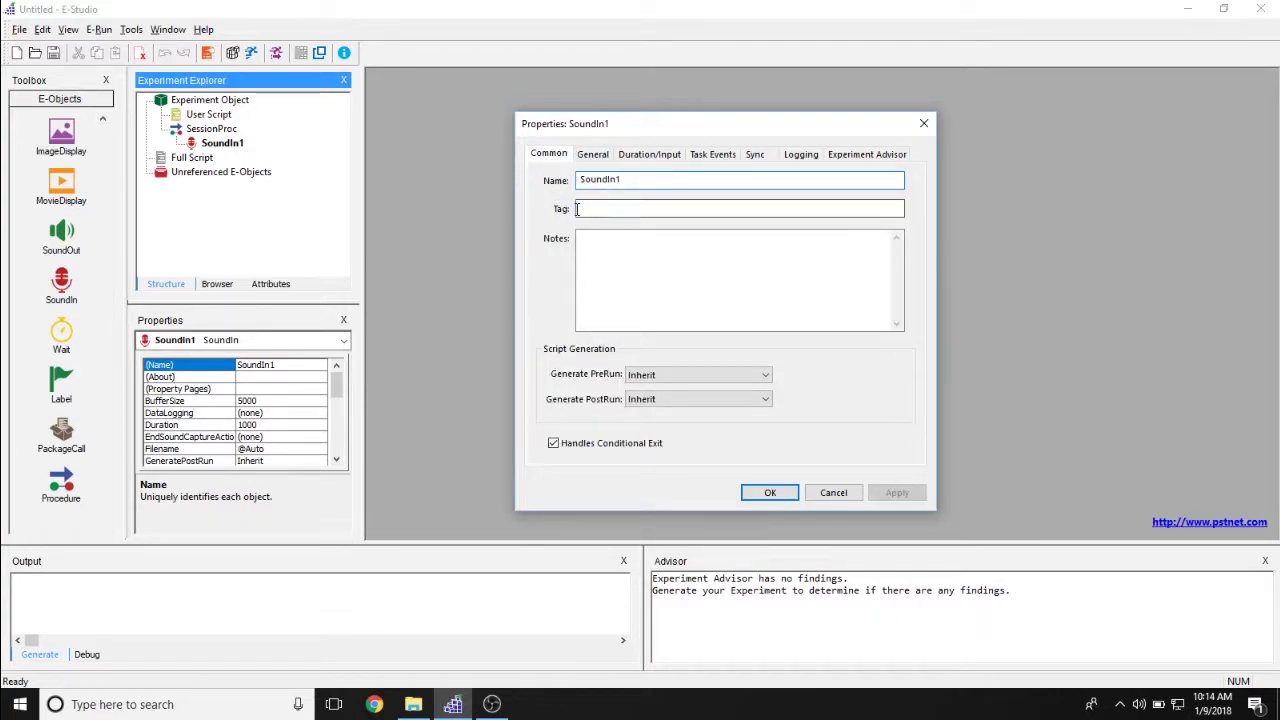
left_click(663, 297)
left_click(658, 207)
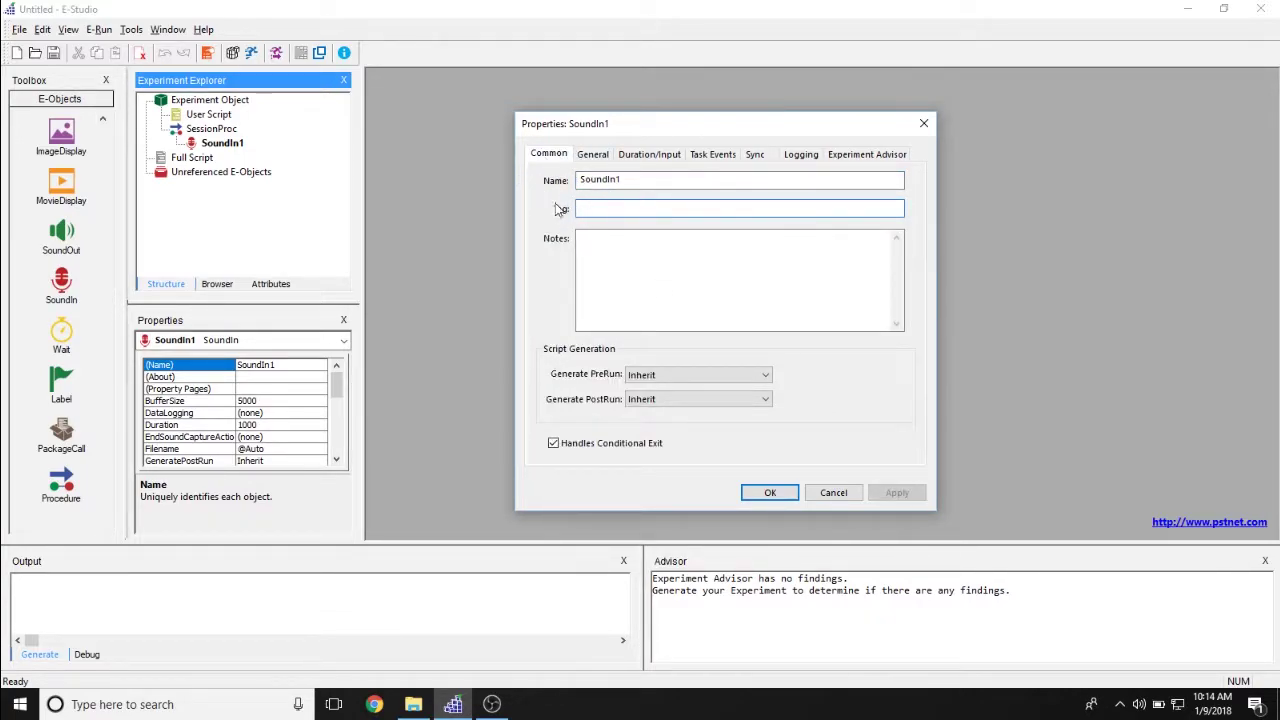
left_click(636, 262)
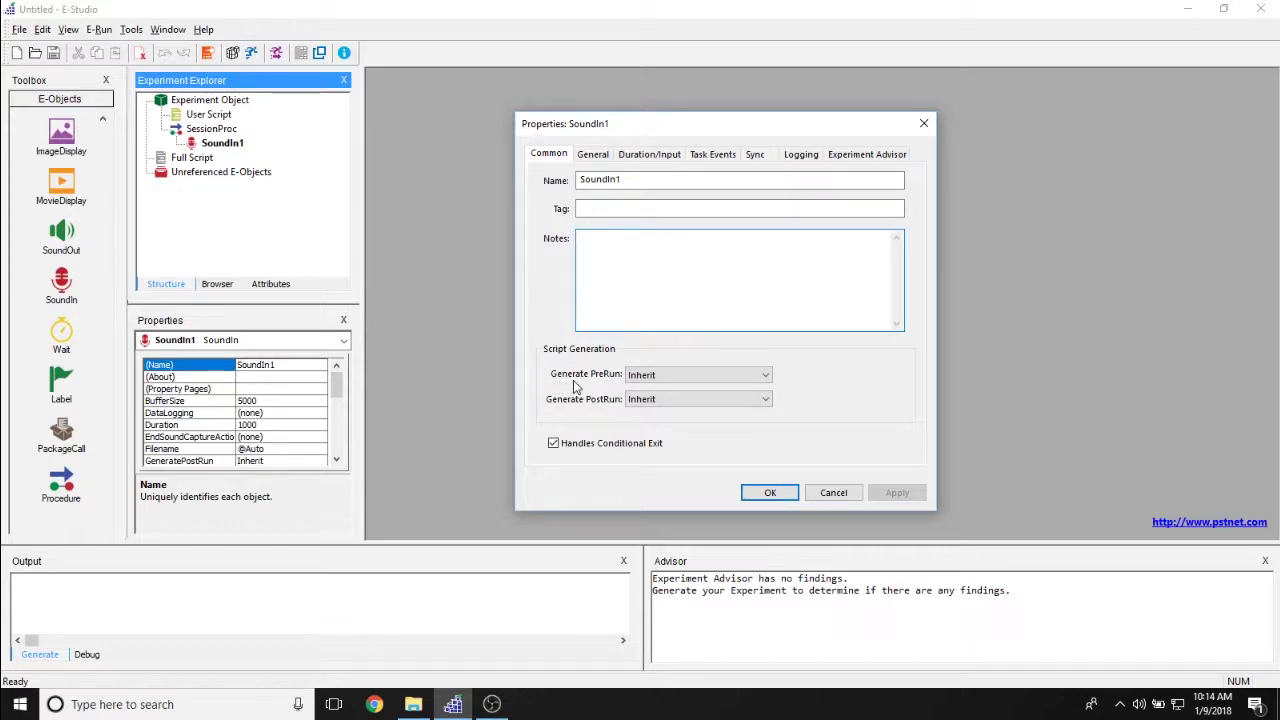
left_click(765, 377)
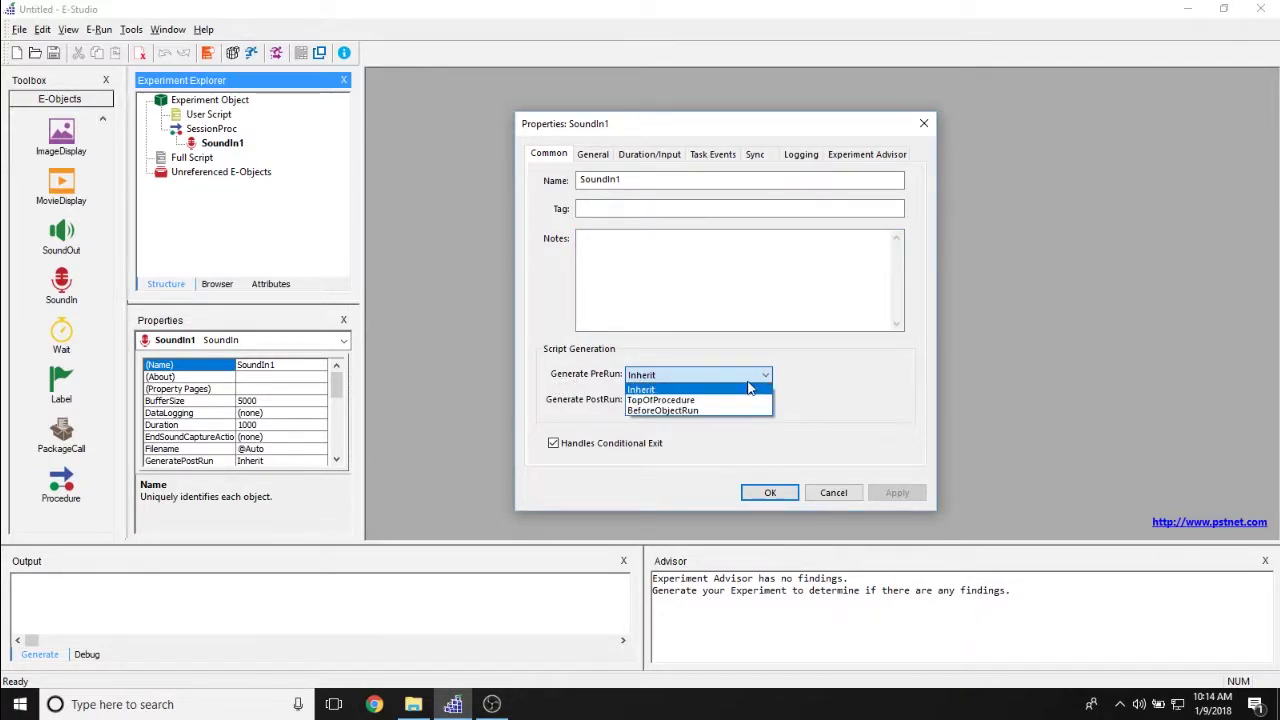
left_click(749, 388)
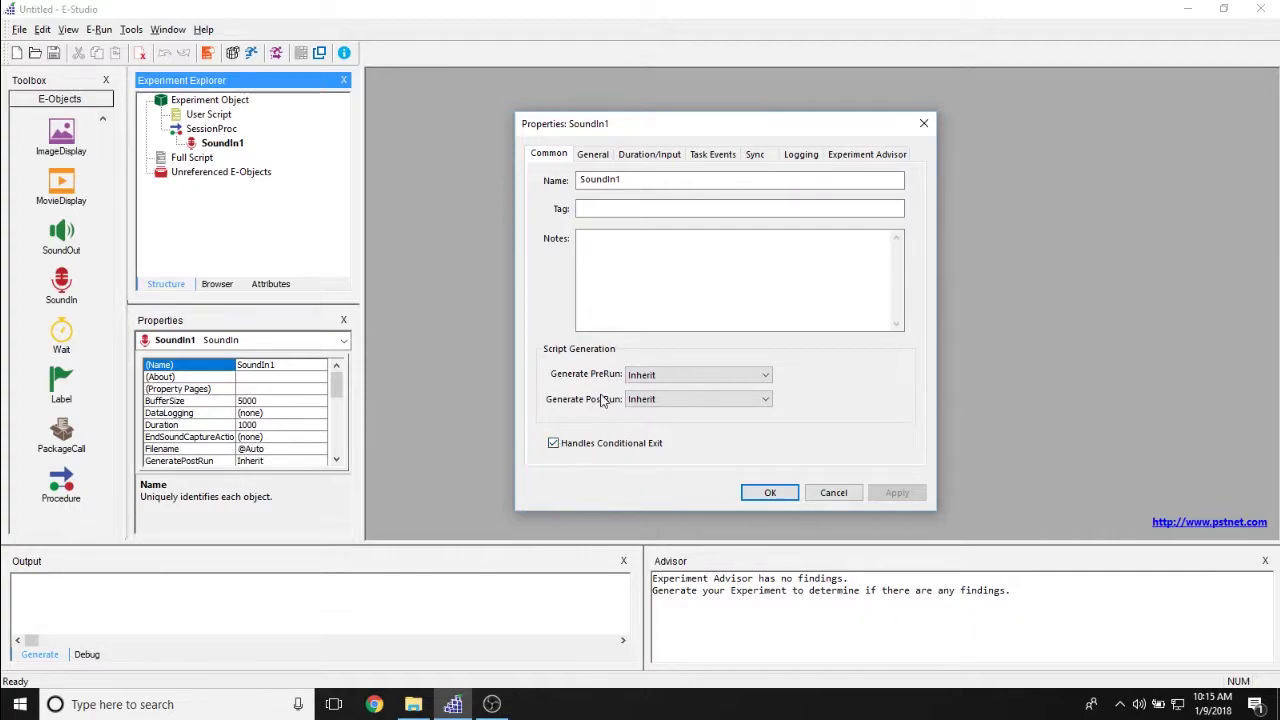
left_click(674, 155)
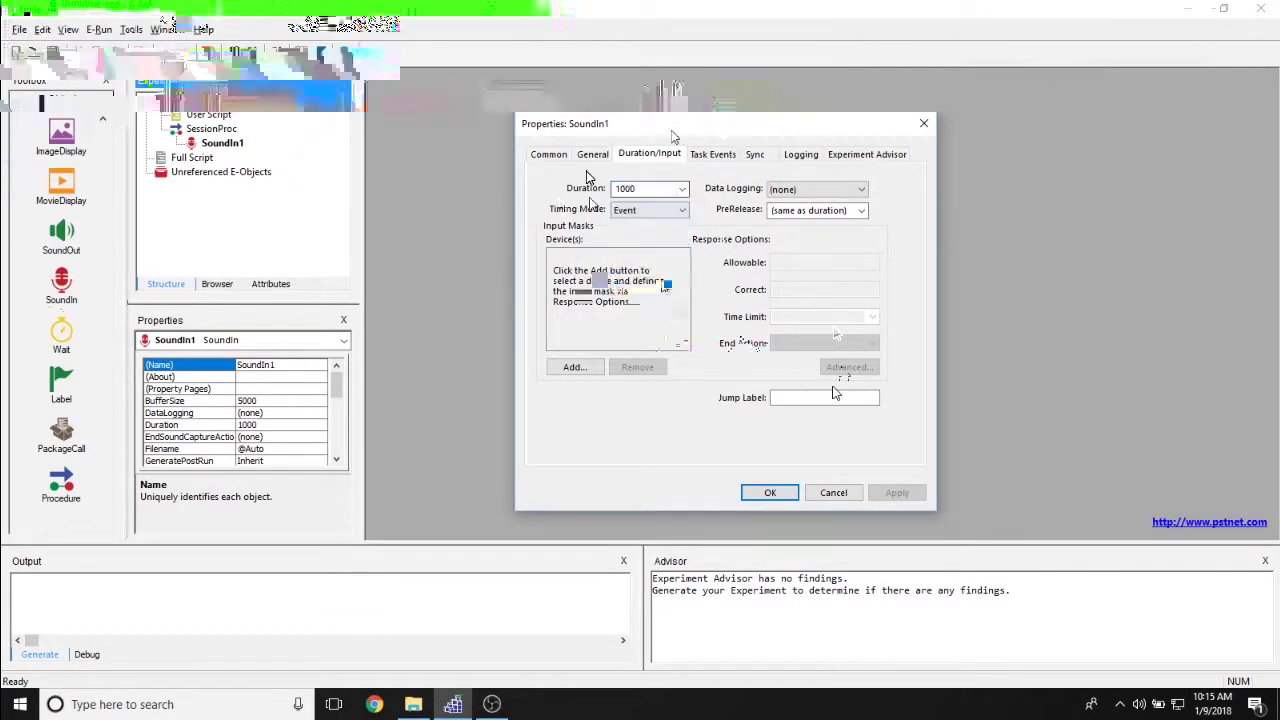
- Keep data logging (none), Event timing mode and PreRelease (same as duration), then add an input device
left_click(843, 190)
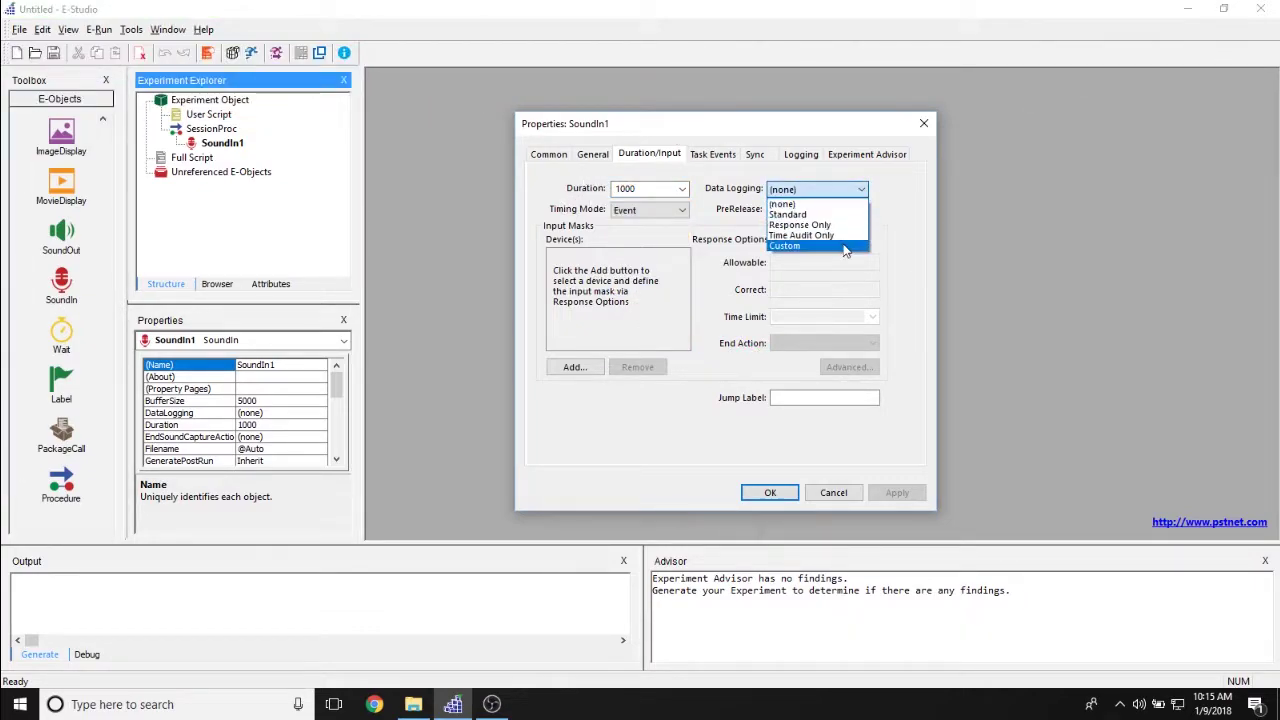
left_click(902, 203)
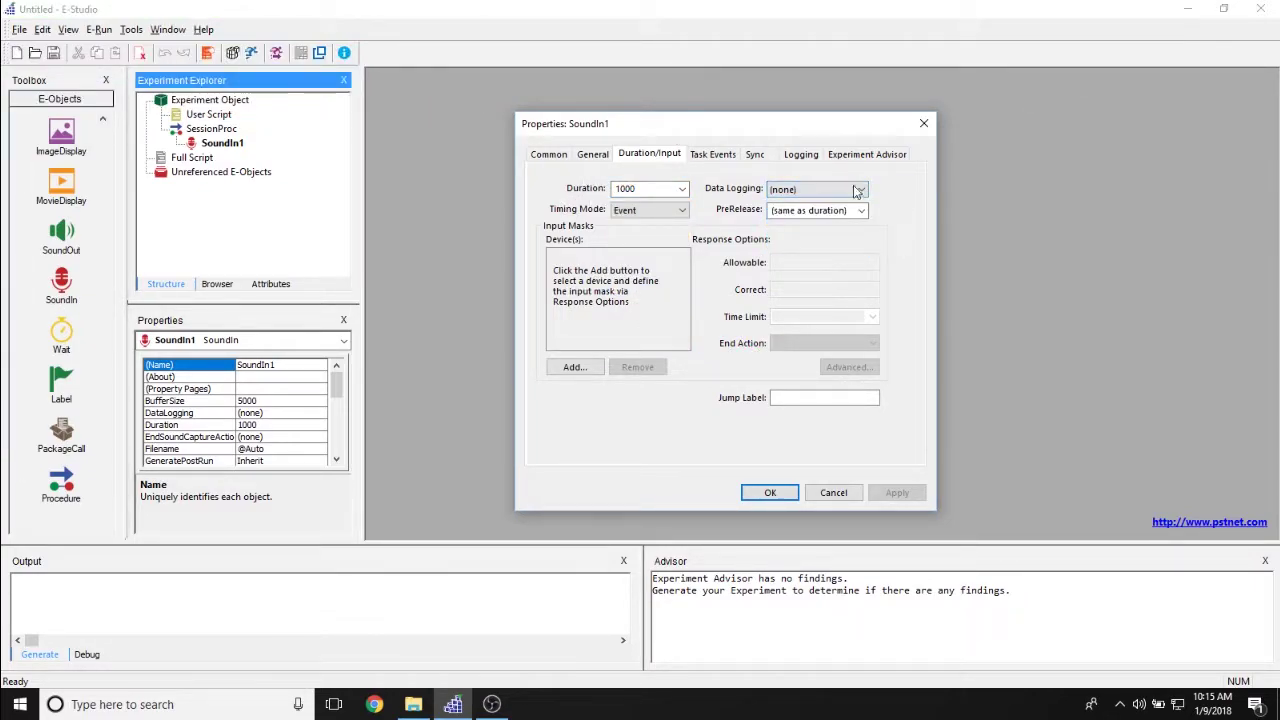
left_click(681, 210)
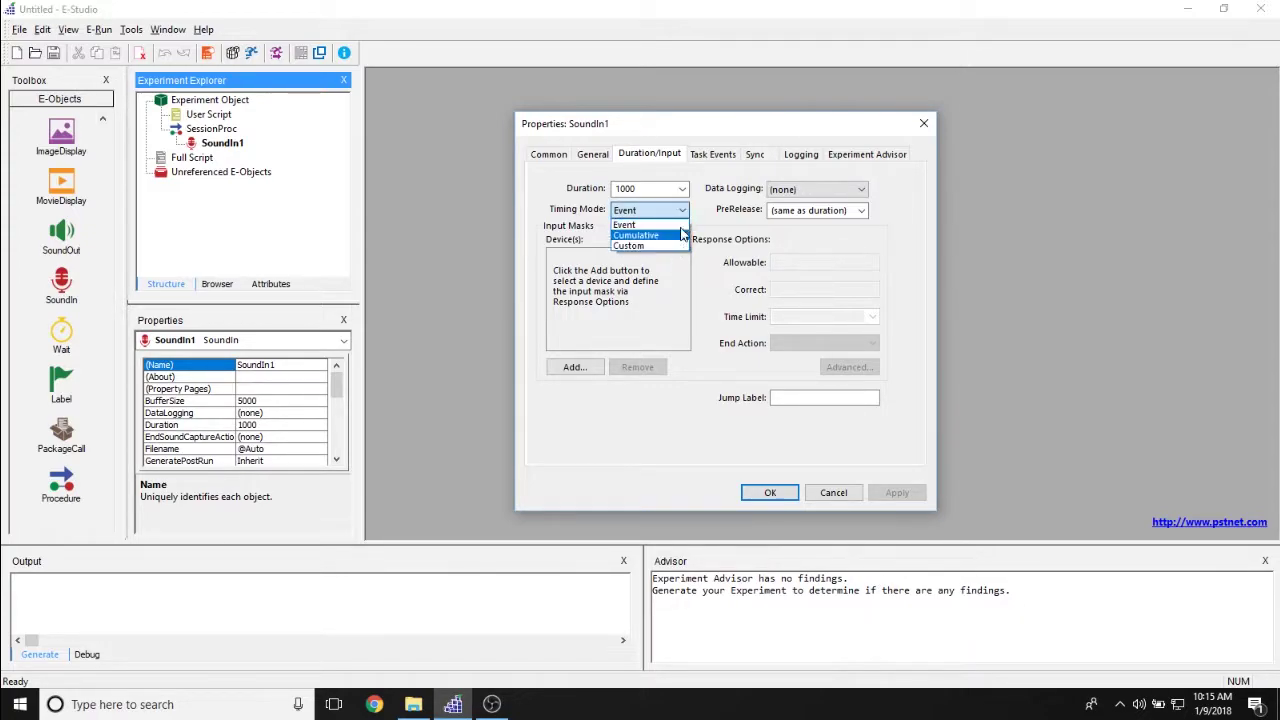
left_click(710, 236)
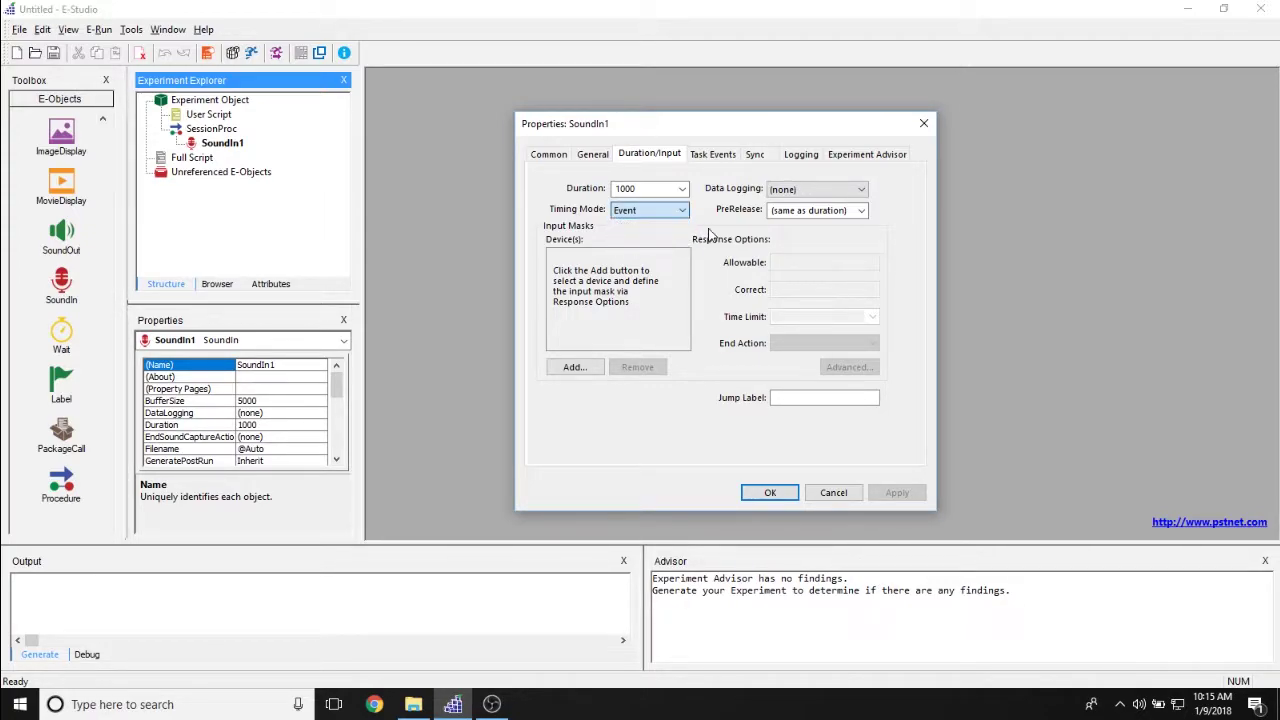
left_click(861, 212)
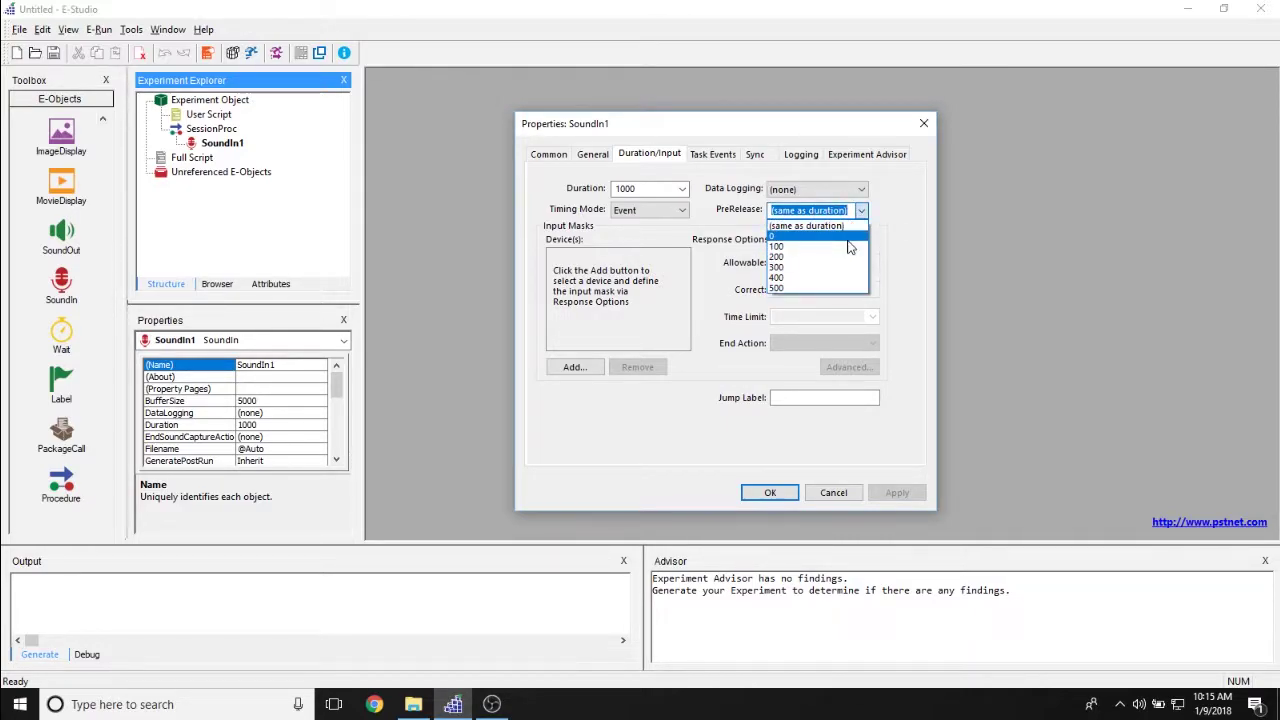
left_click(896, 221)
left_click(797, 210)
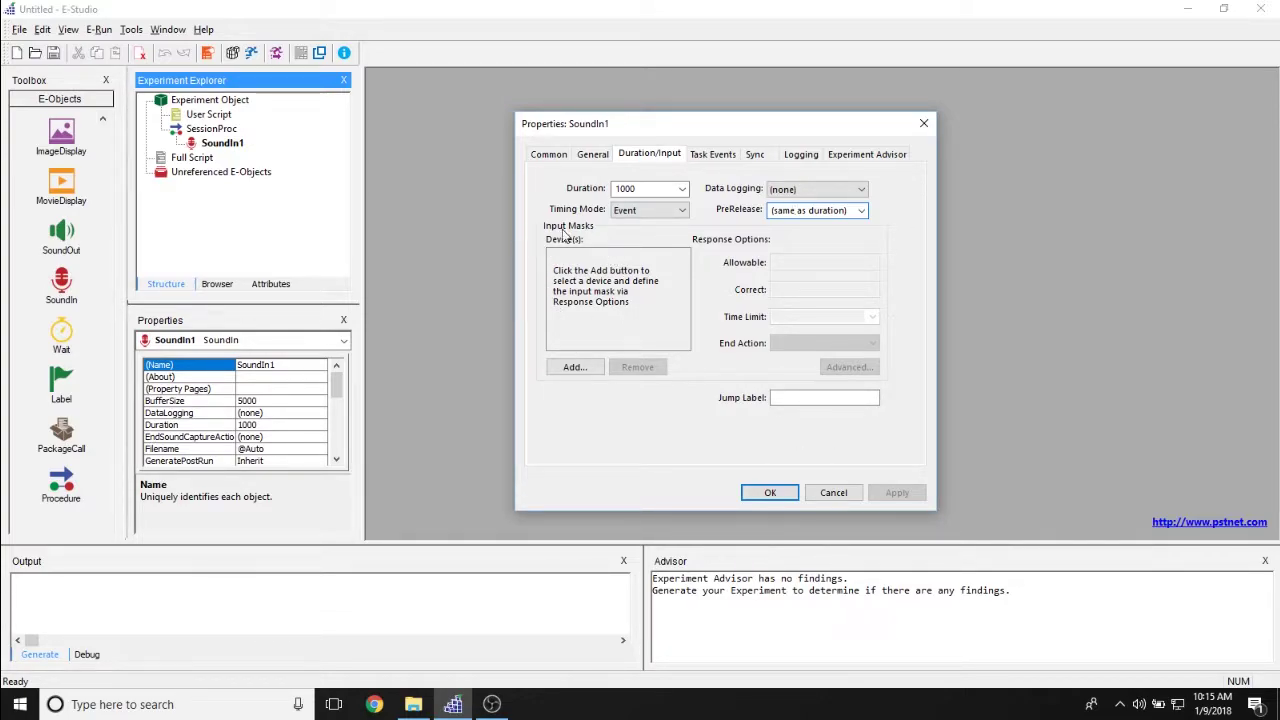
left_click(580, 369)
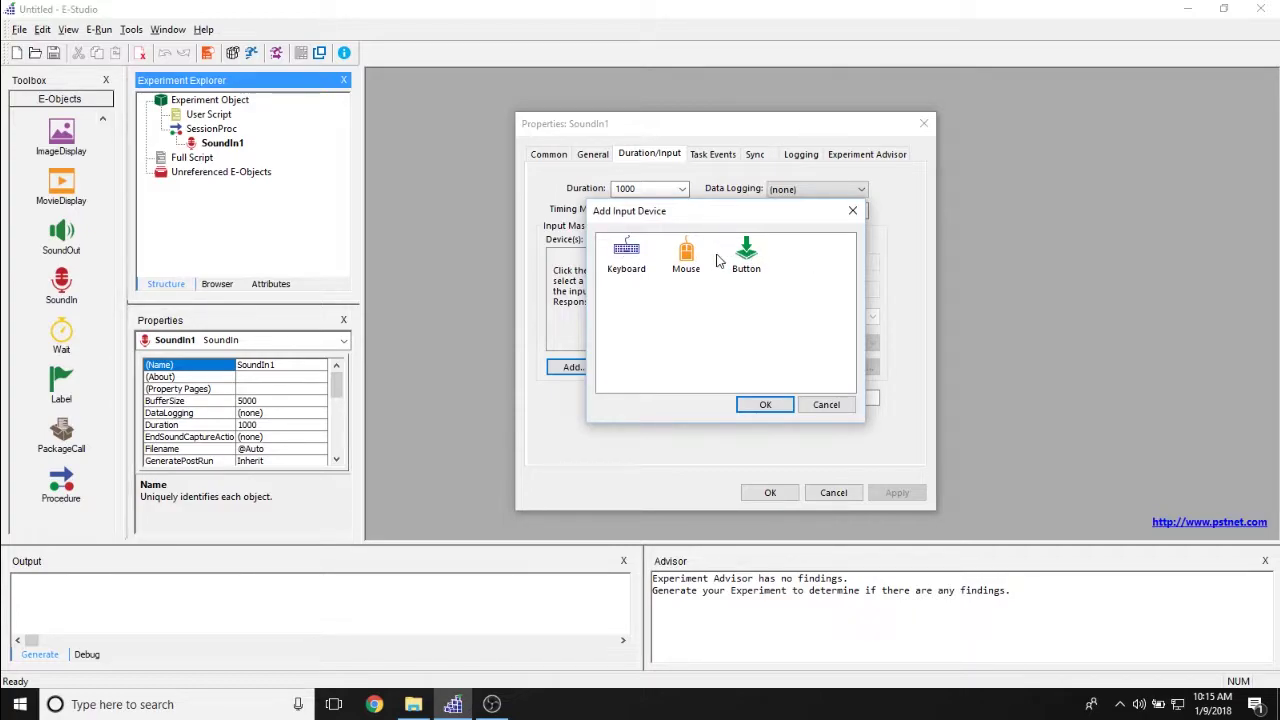
- Add the Keyboard as SoundIn1's response input device
left_click_drag(633, 218, 675, 225)
left_click(660, 266)
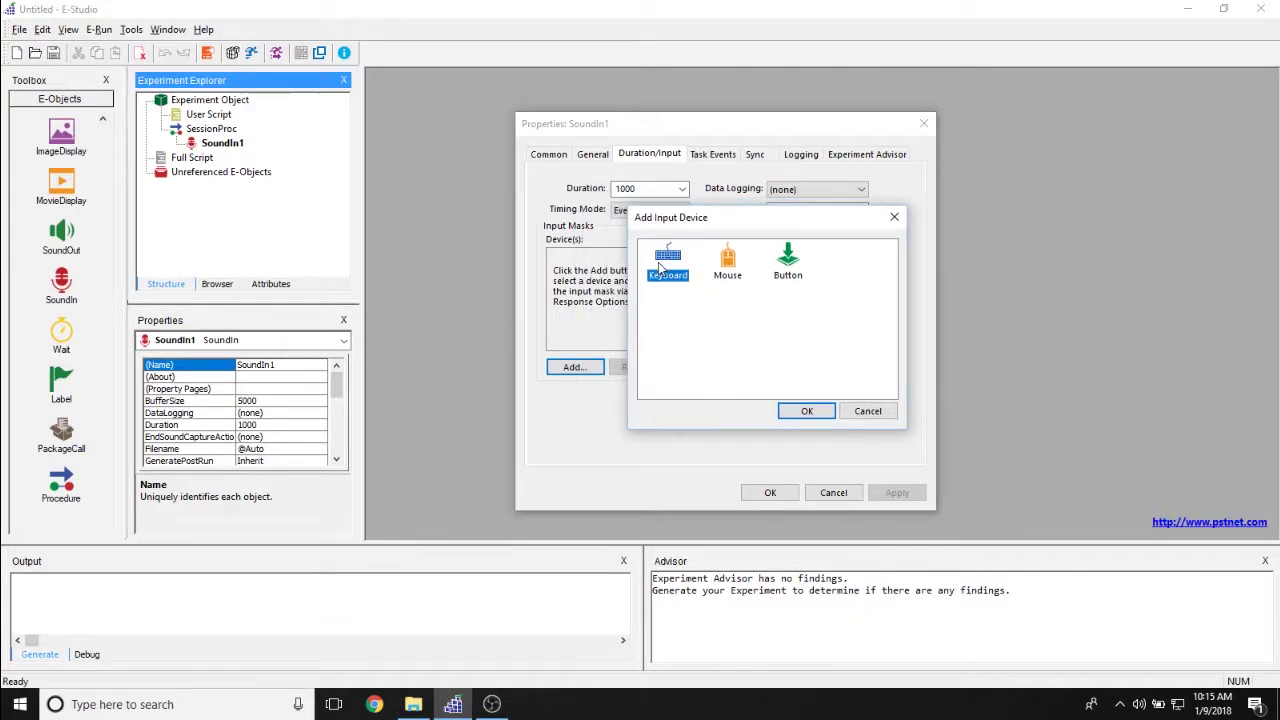
double_click(660, 266)
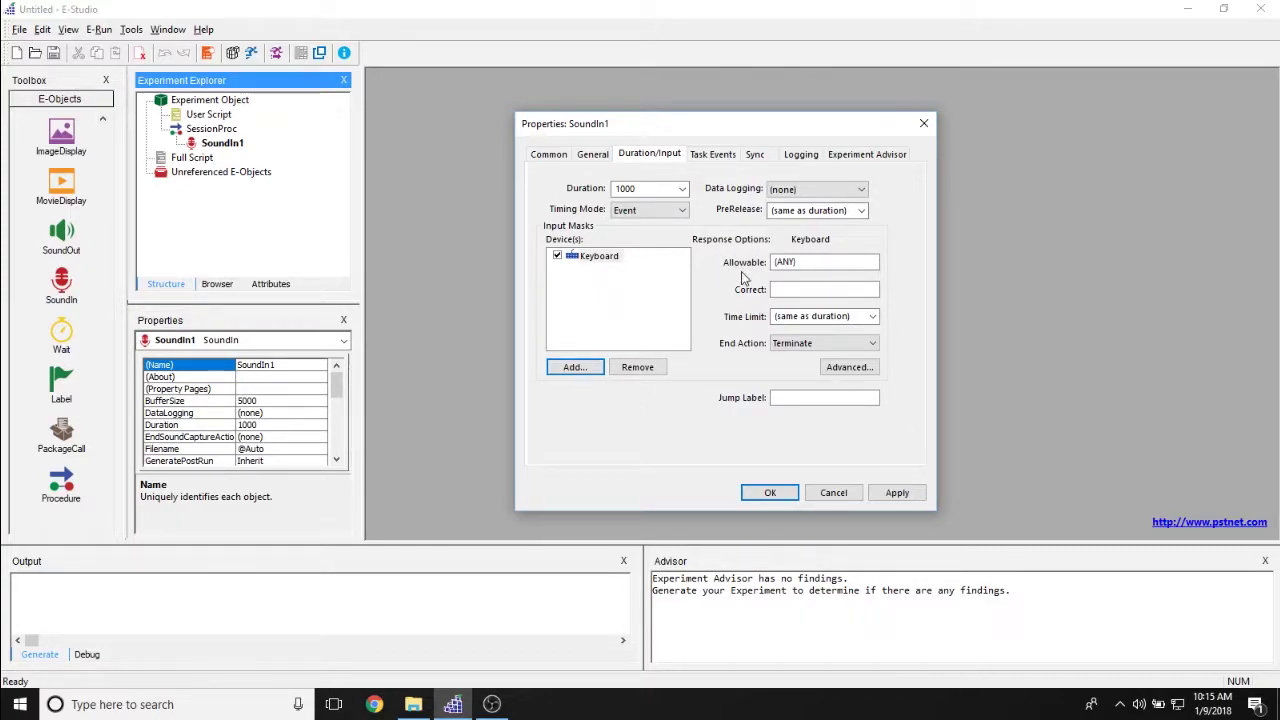
- Leave the Keyboard's allowable at {ANY}, time limit unchanged and end action at Terminate
left_click(818, 262)
left_click(873, 318)
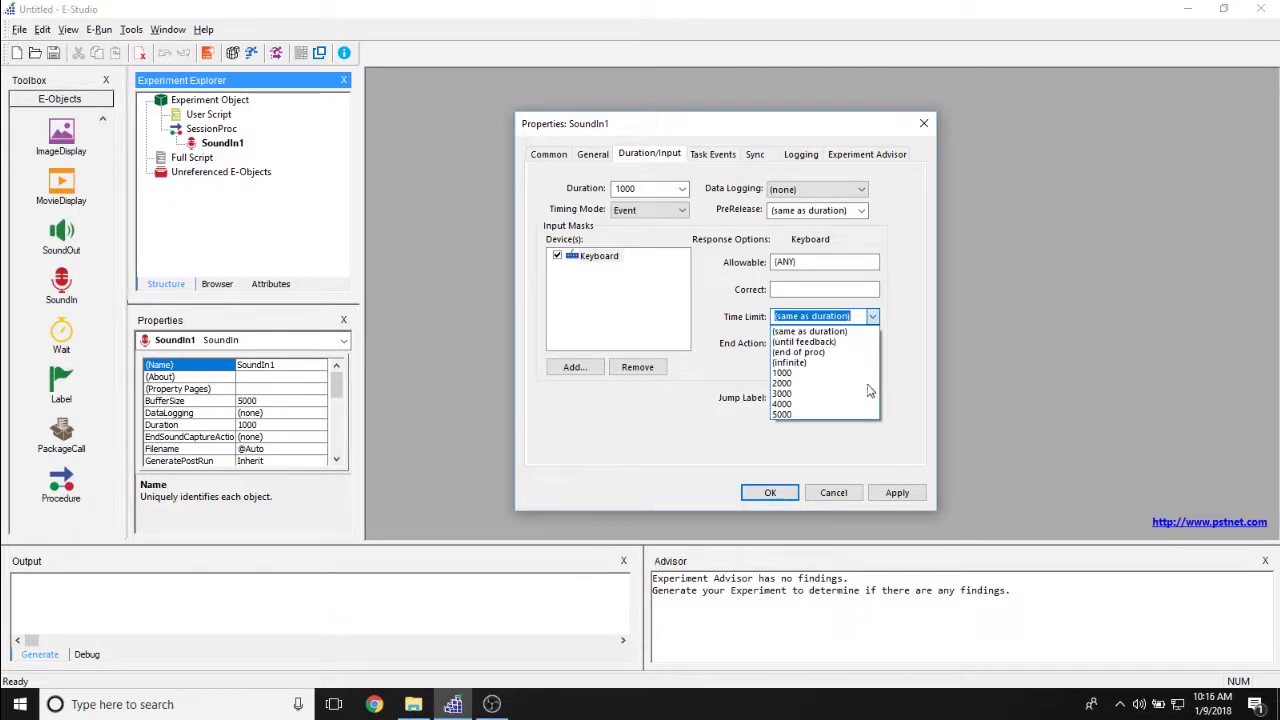
left_click(904, 350)
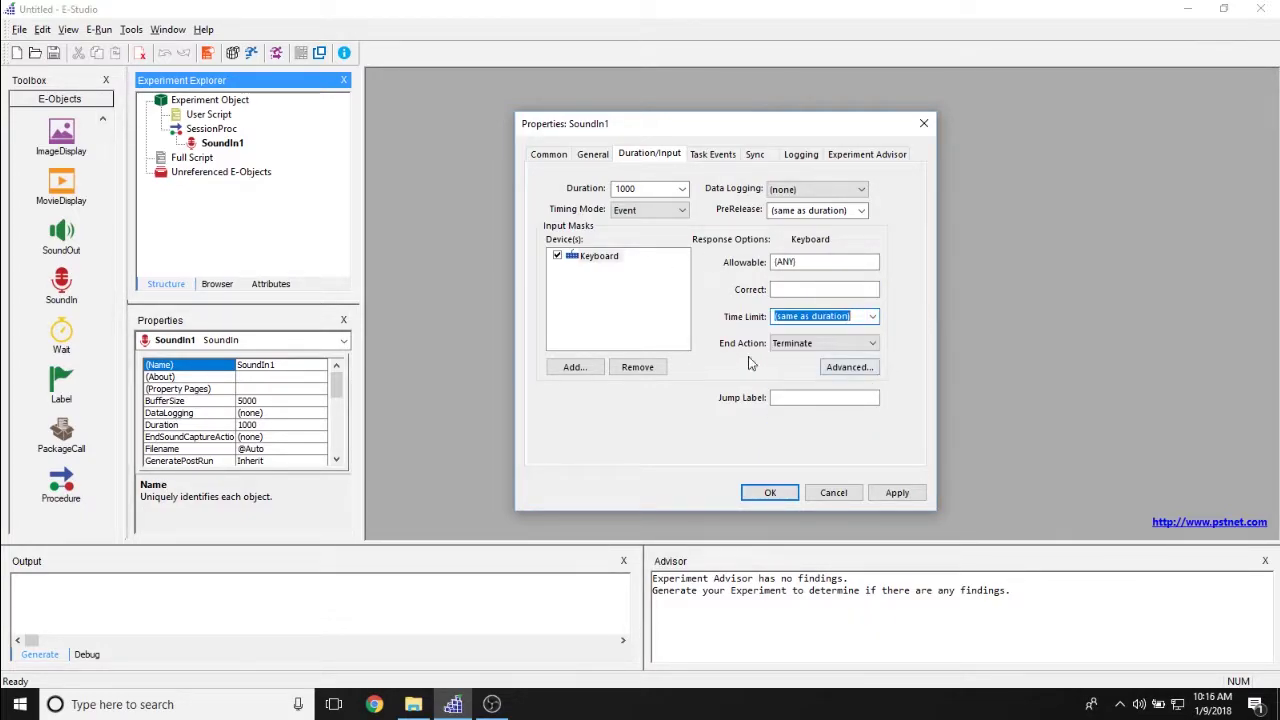
left_click(813, 345)
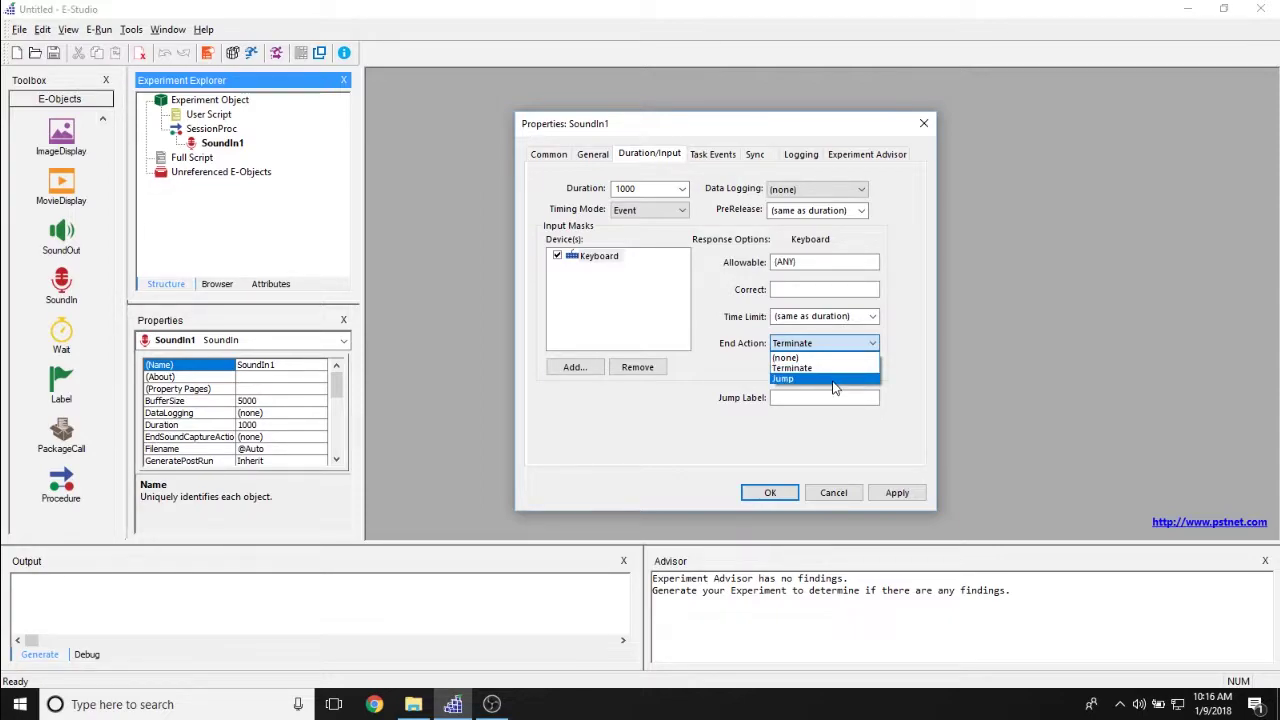
left_click(932, 453)
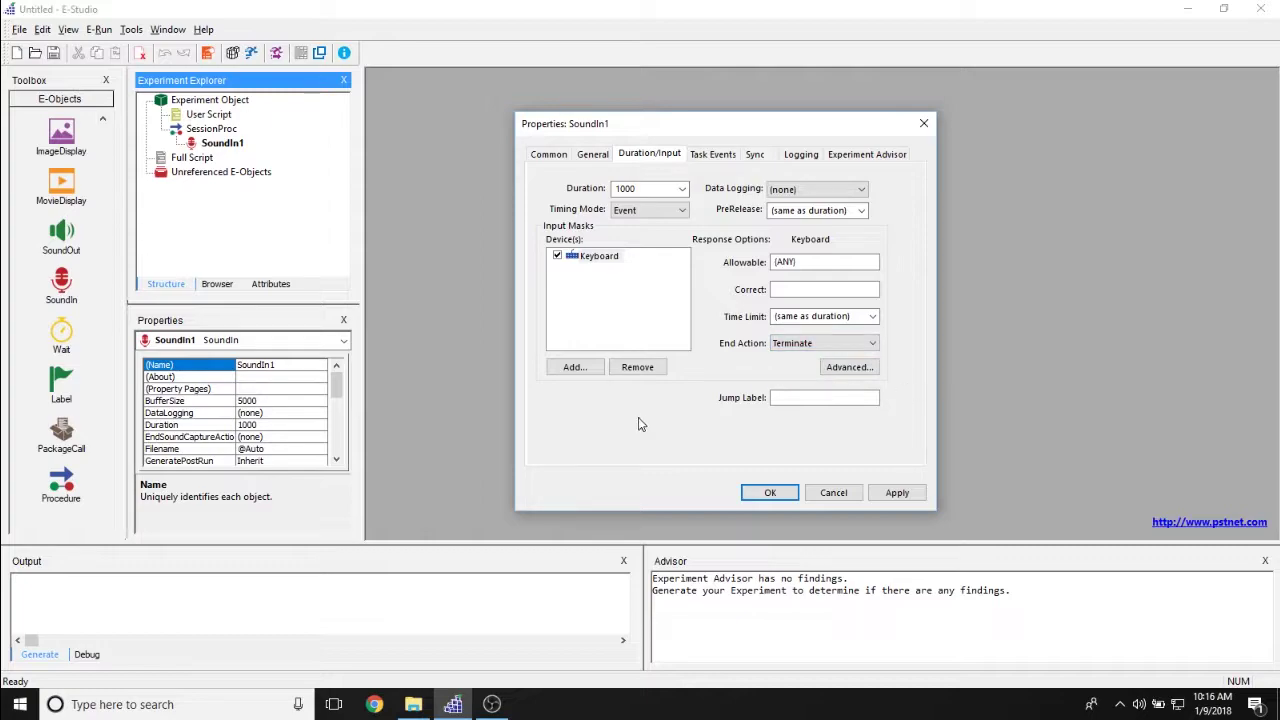
left_click(821, 399)
left_click(714, 156)
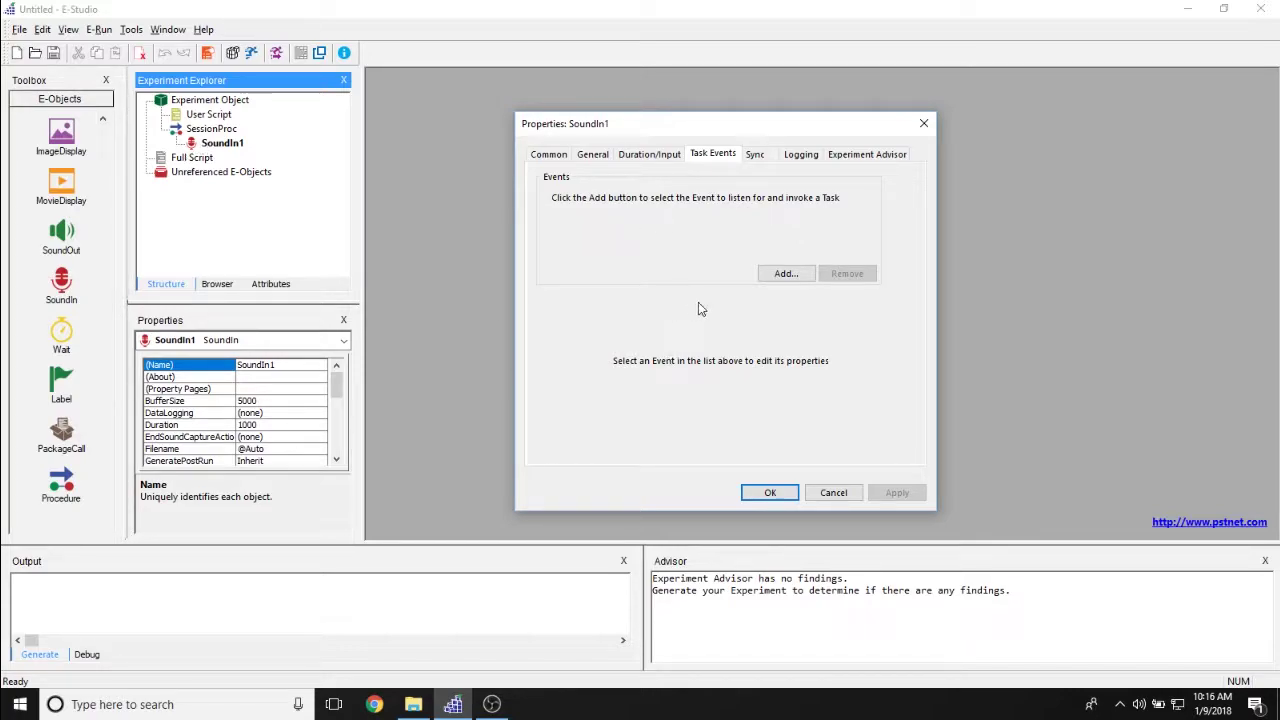
- Add a SoundIn1.OnsetTime task event, then cancel adding a task to it
left_click(786, 274)
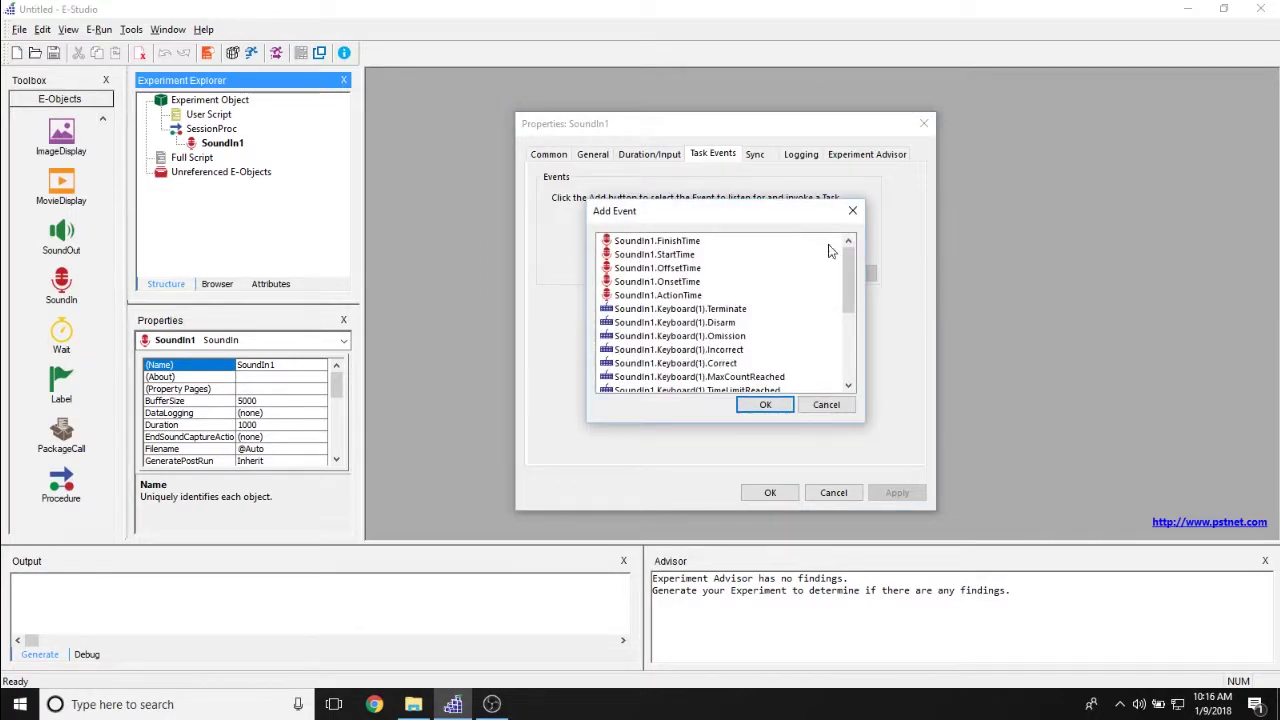
left_click(690, 282)
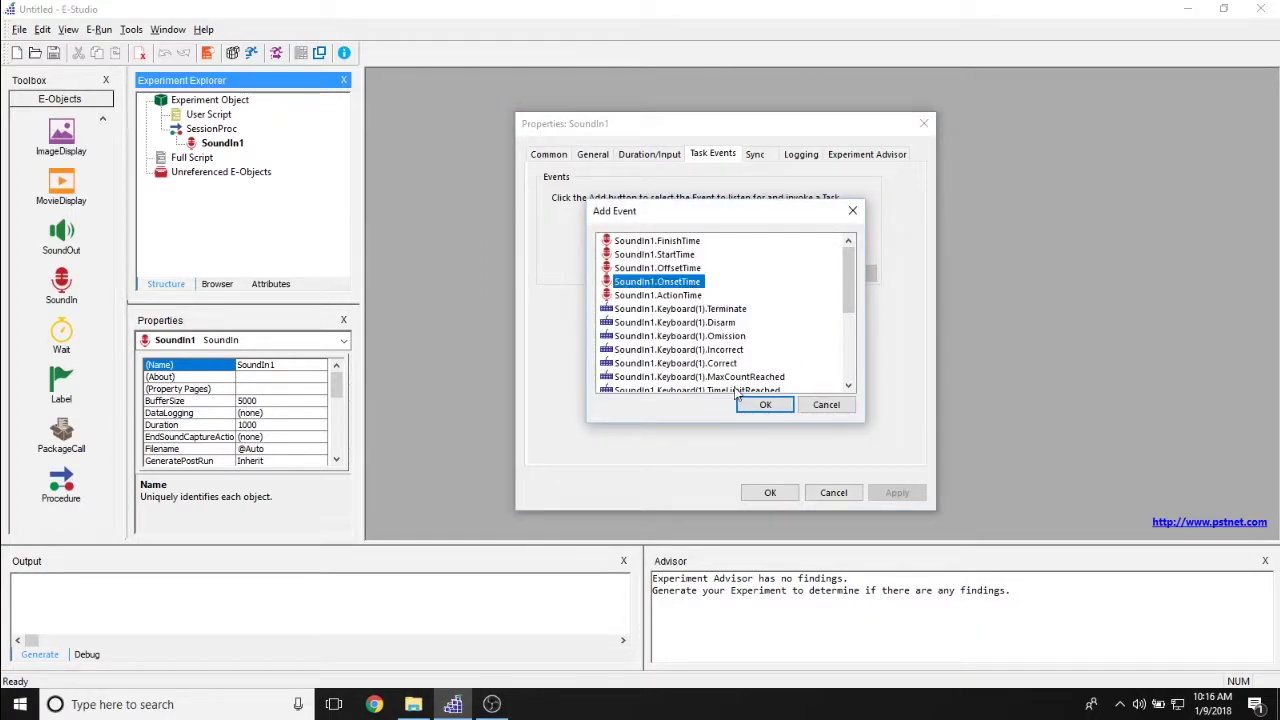
left_click(765, 404)
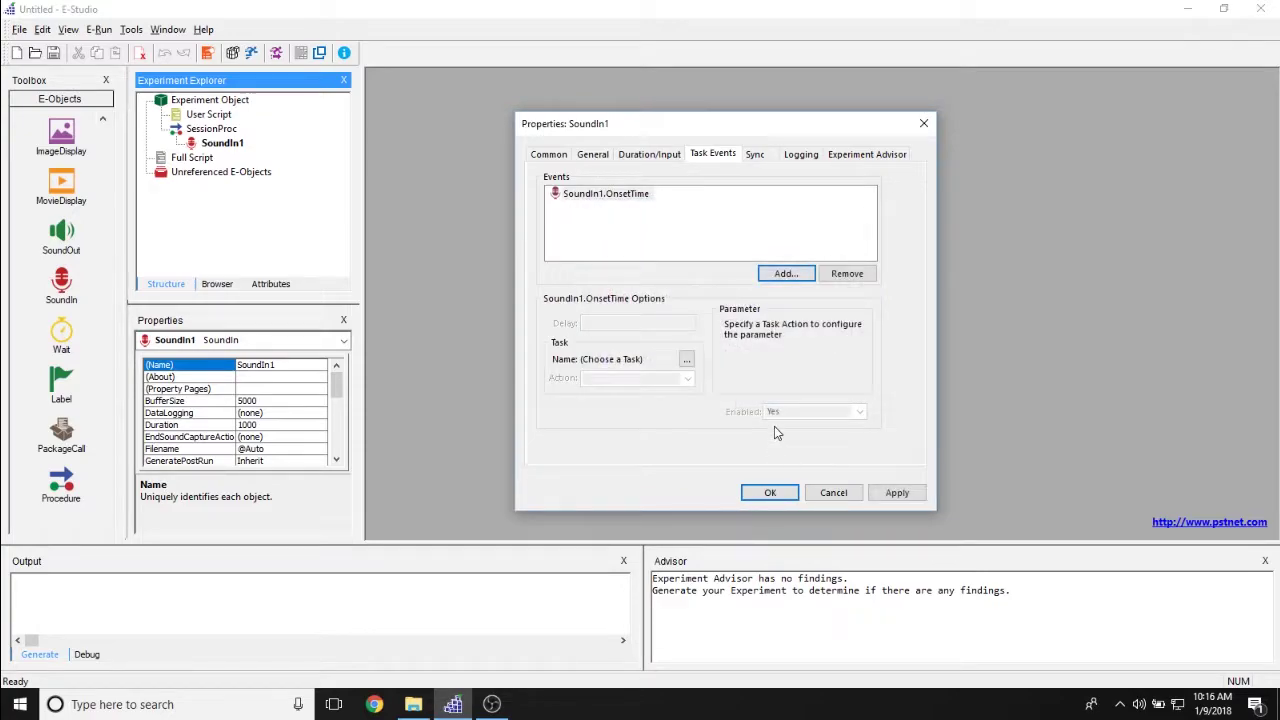
left_click(688, 363)
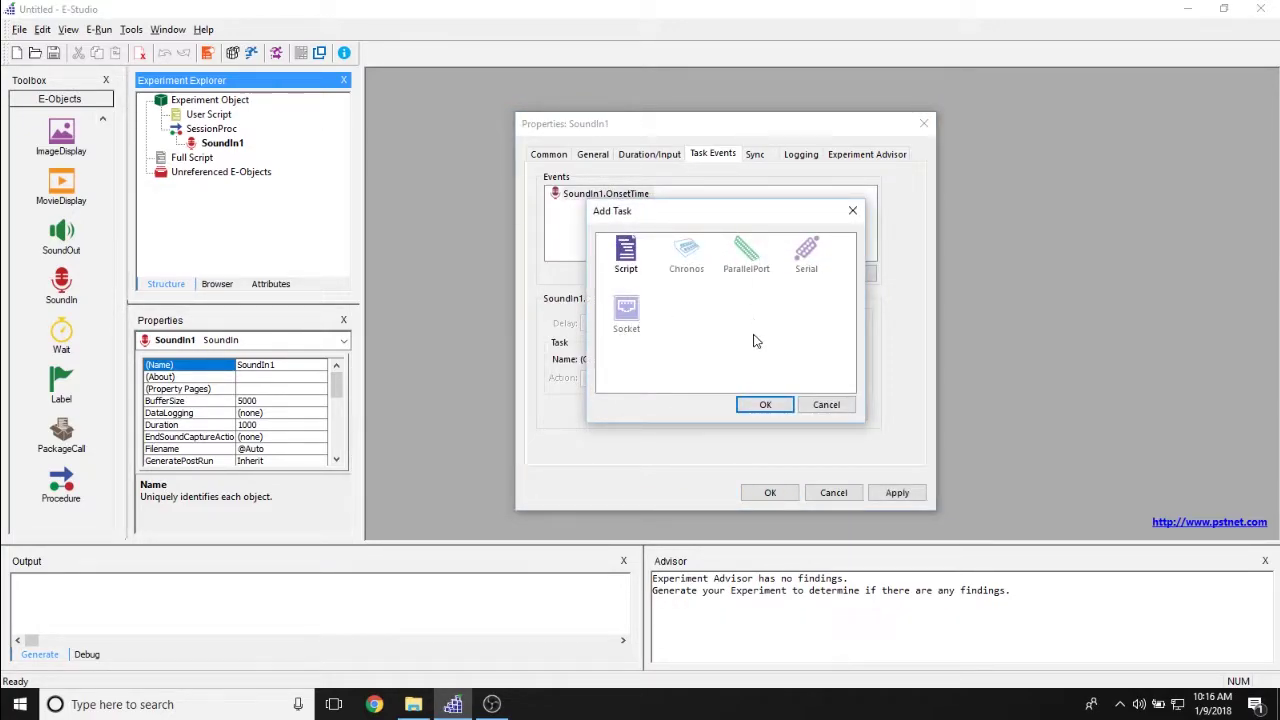
left_click(762, 404)
left_click(690, 409)
left_click(826, 404)
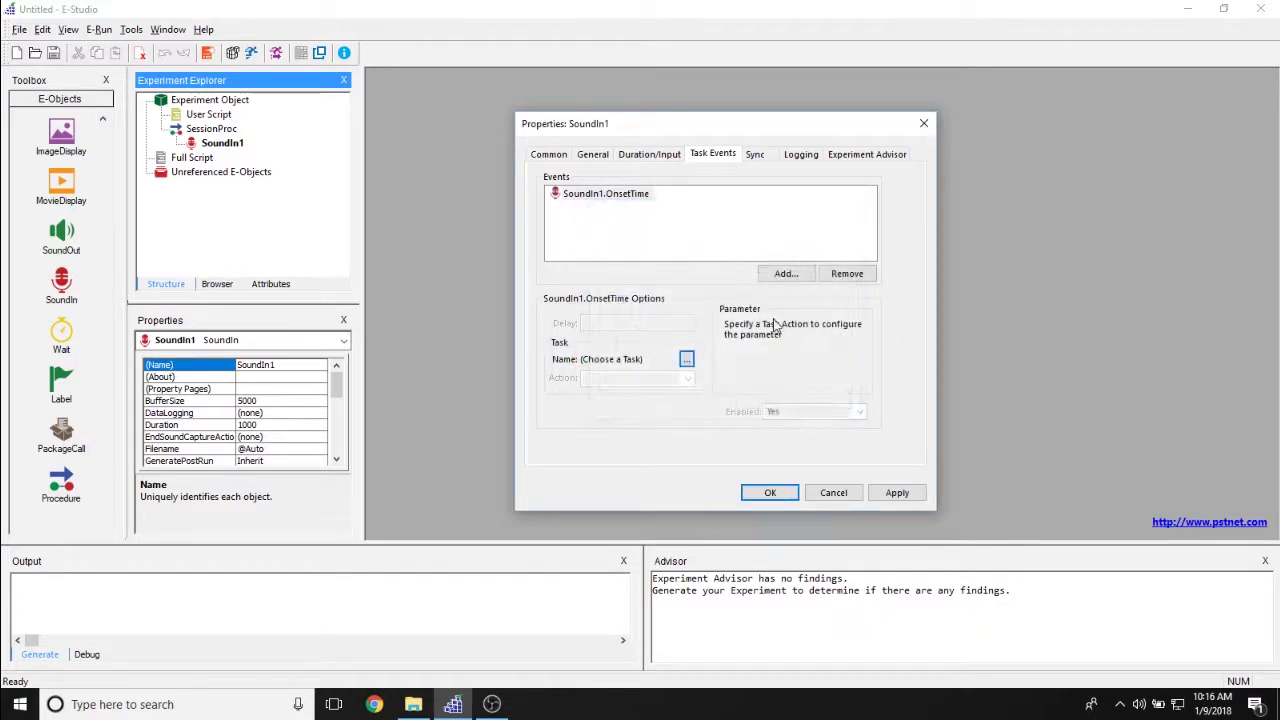
- Remove the SoundIn1.OnsetTime event so SoundIn1 has no task events
left_click(860, 275)
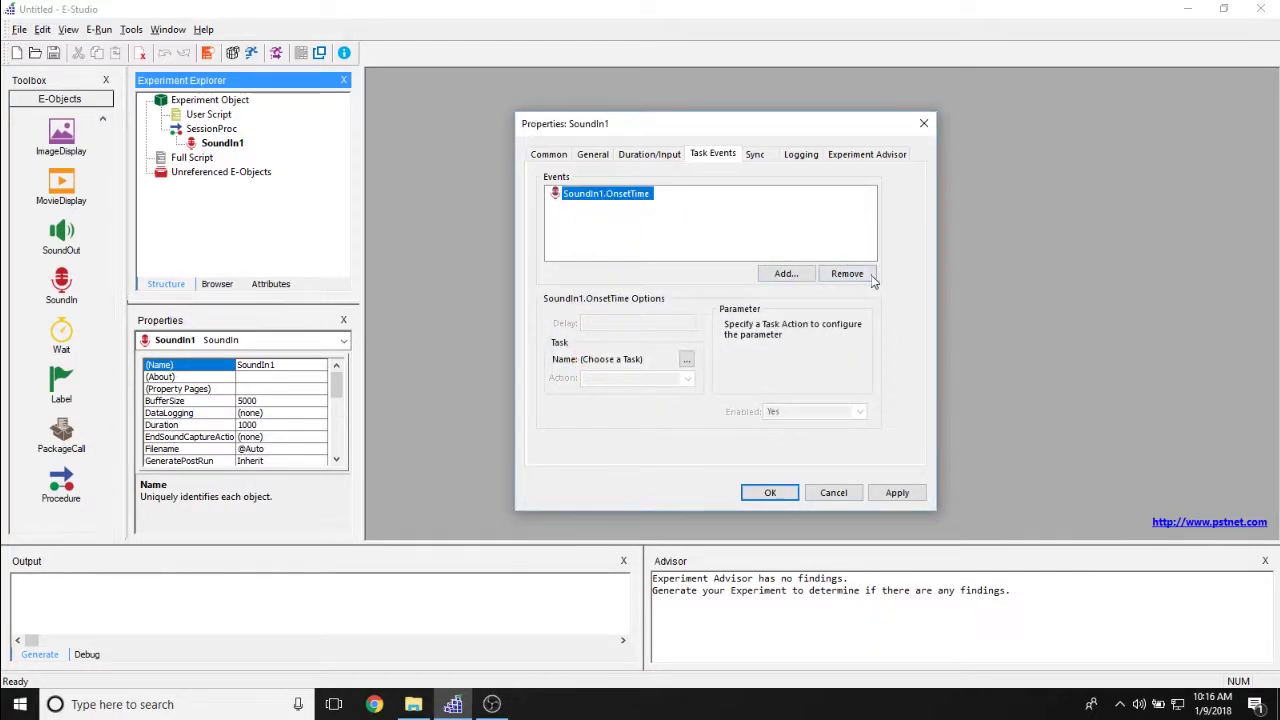
left_click(868, 276)
left_click(755, 154)
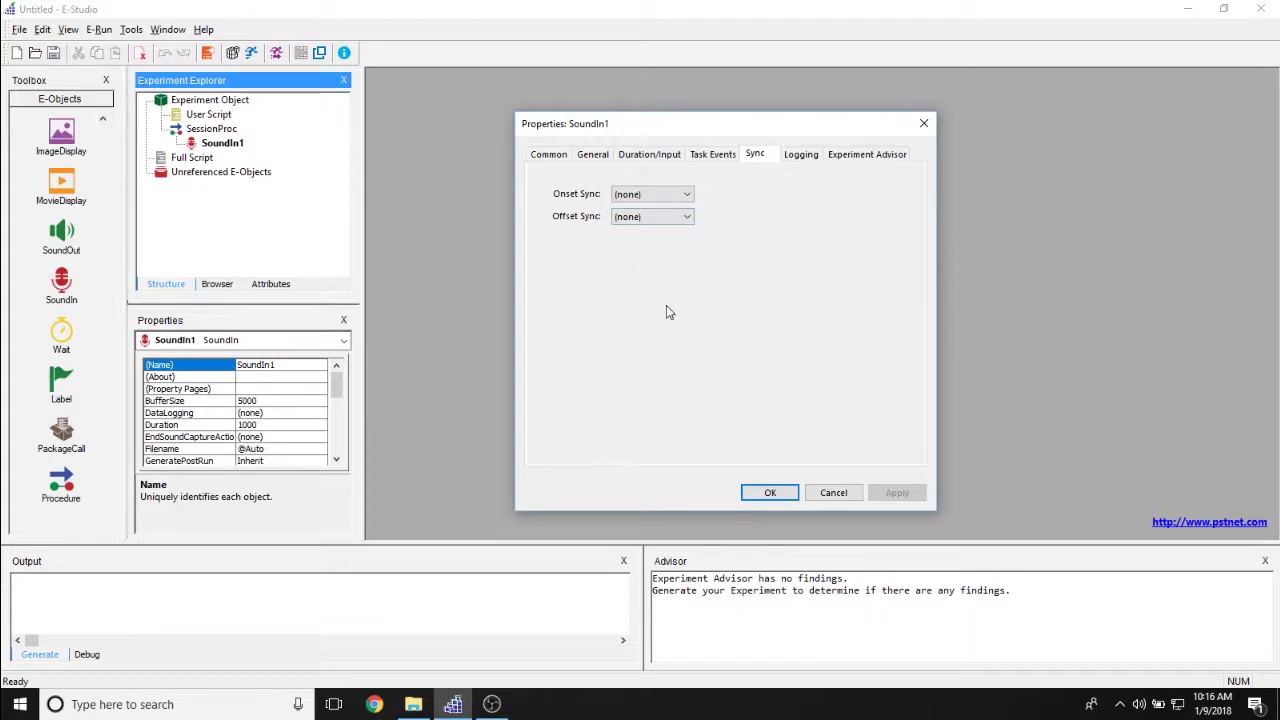
- Leave SoundIn1's Onset Sync at (none) and show the Logging properties
left_click(661, 195)
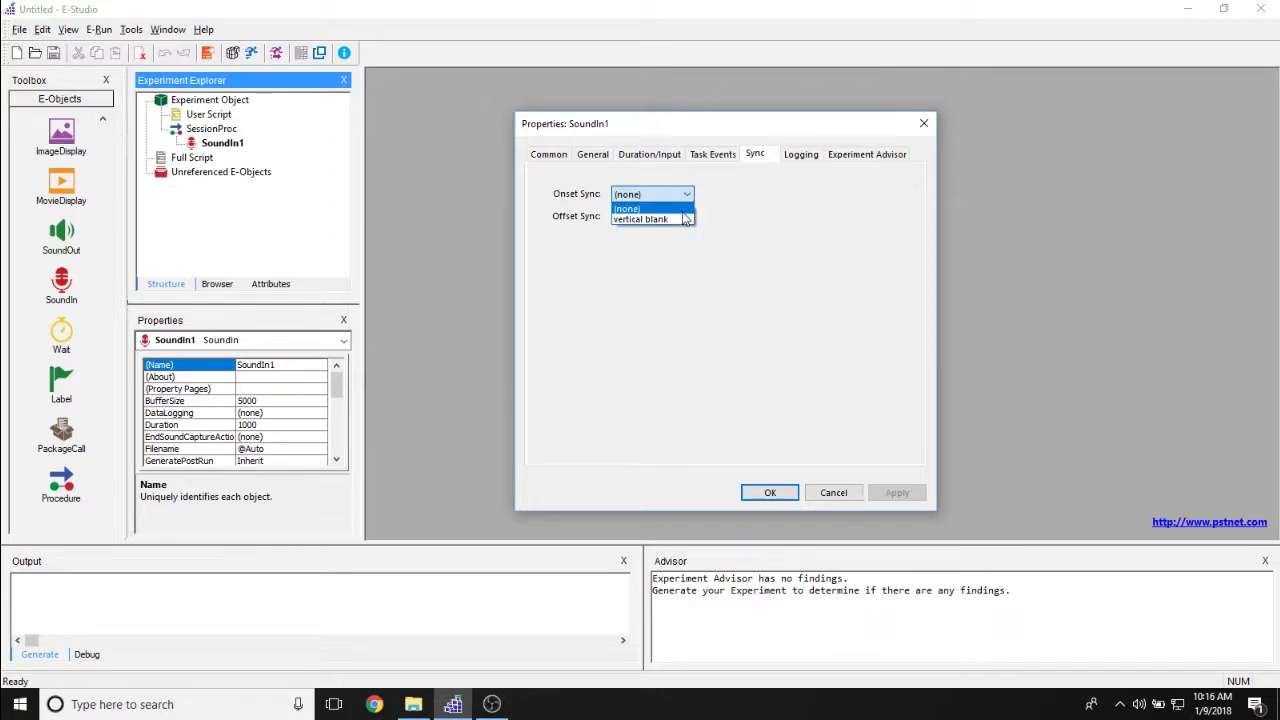
left_click(710, 210)
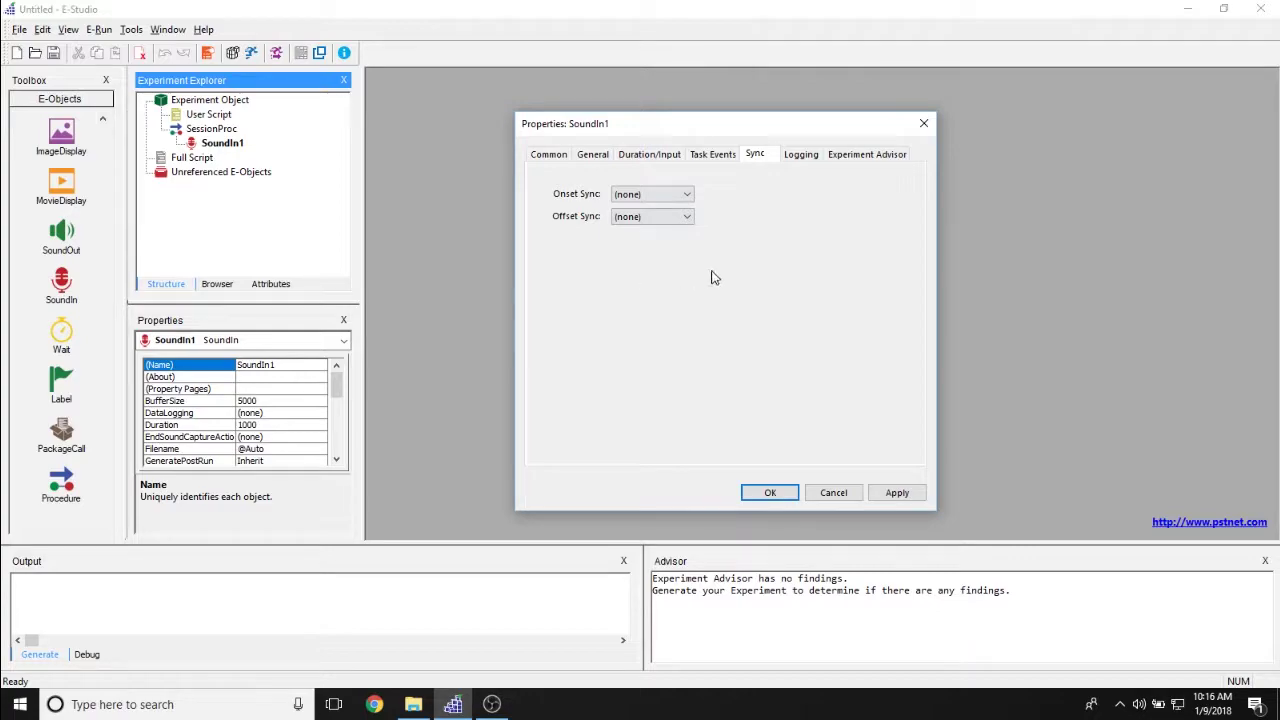
left_click(801, 158)
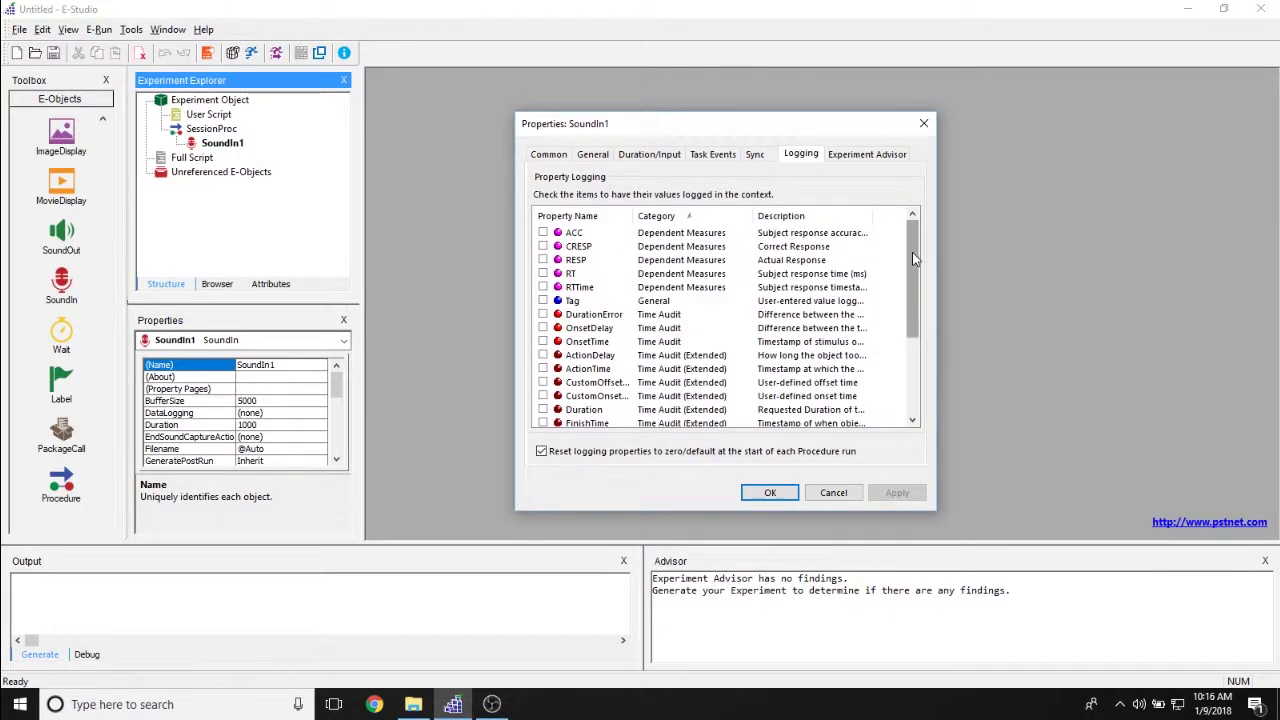
- Scroll the logging list, review the Experiment Advisor stats, then return to Common properties
mouse_move(912, 252)
left_mouse_down()
mouse_move(915, 324)
mouse_move(920, 258)
left_mouse_up()
left_click(855, 155)
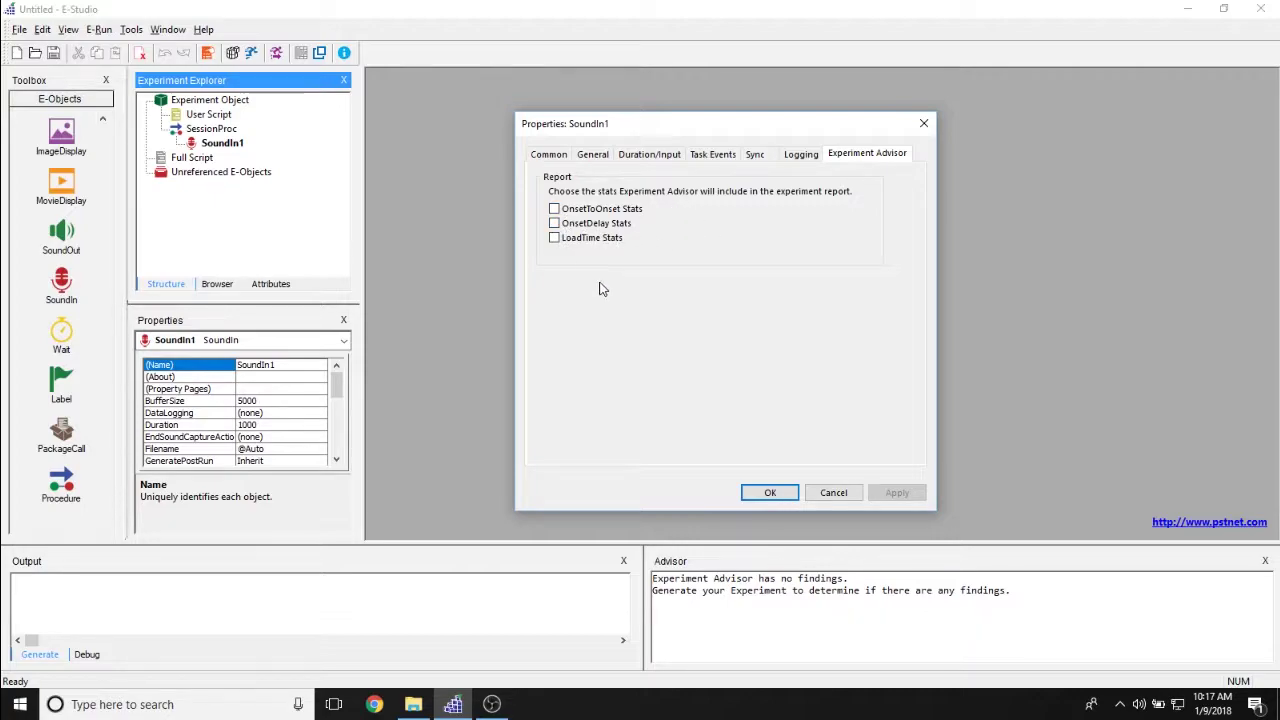
left_click(564, 153)
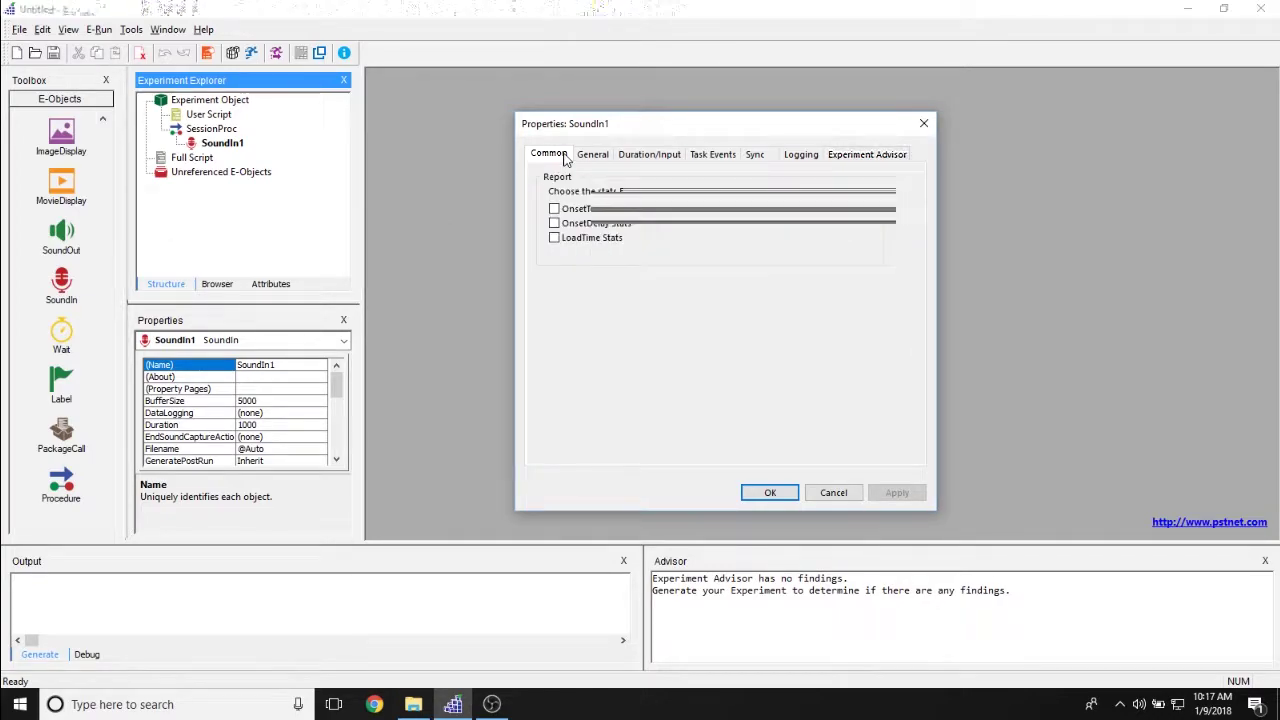